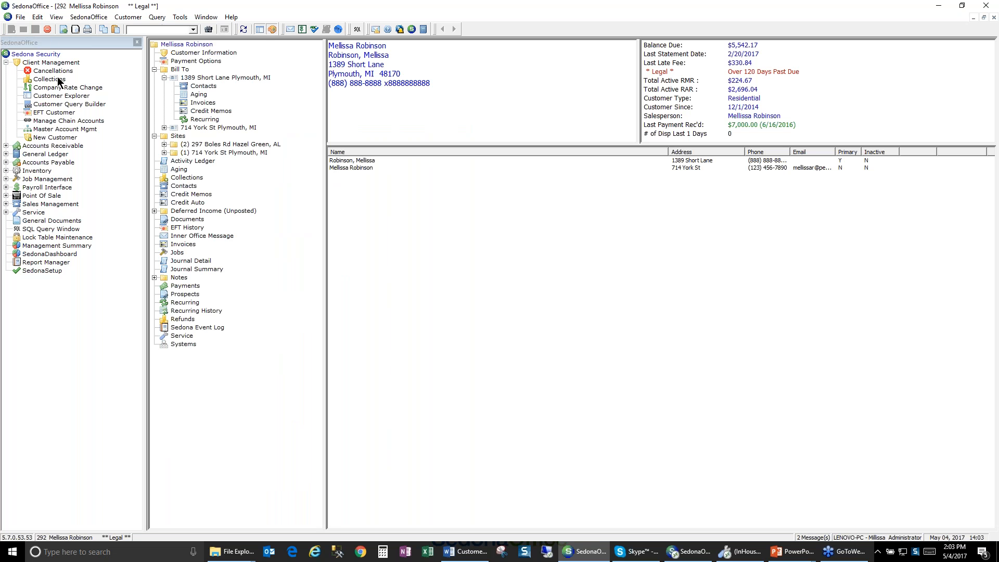
Open the master account list, look over a blank new master account form, and close both without saving
click(67, 128)
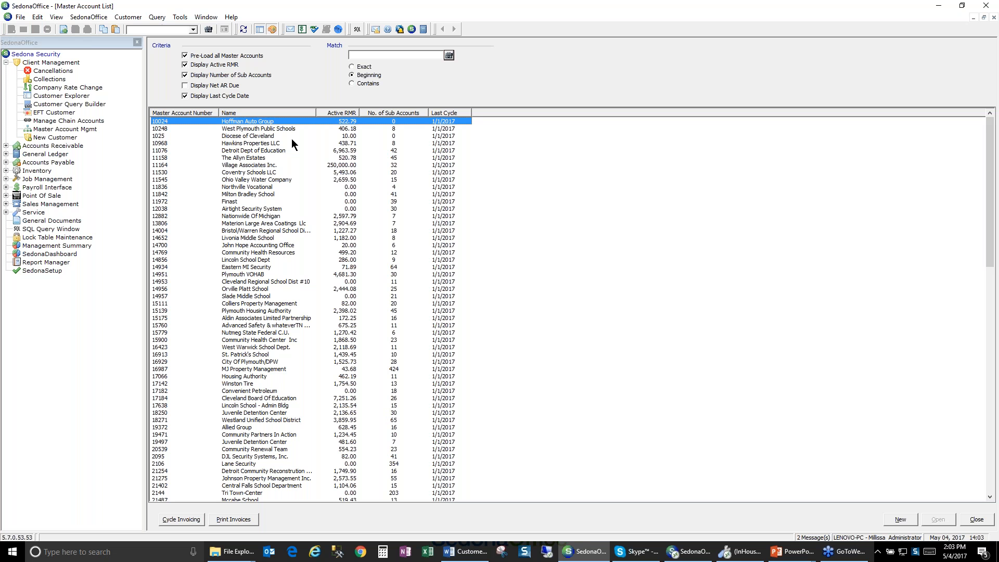
click(889, 519)
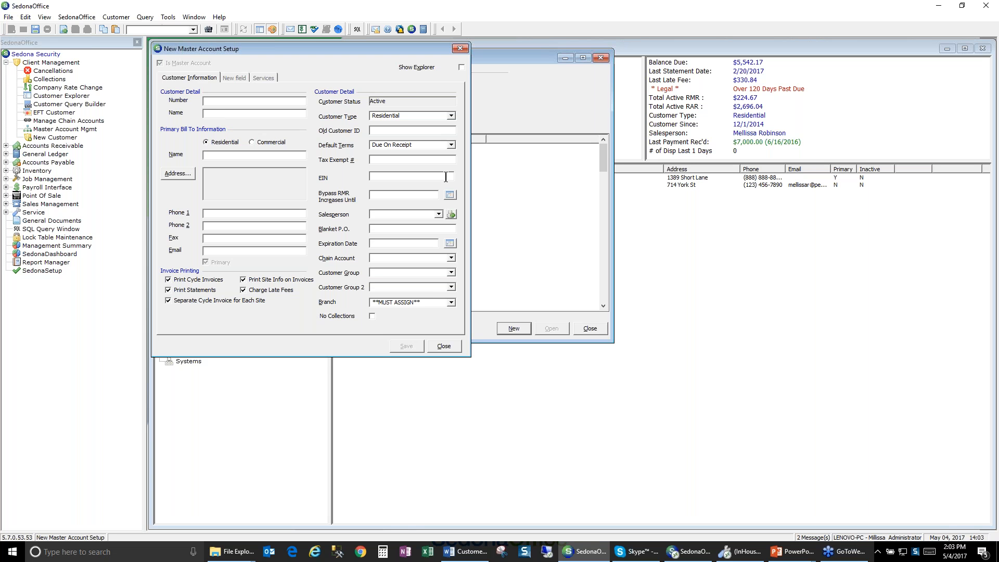
click(461, 49)
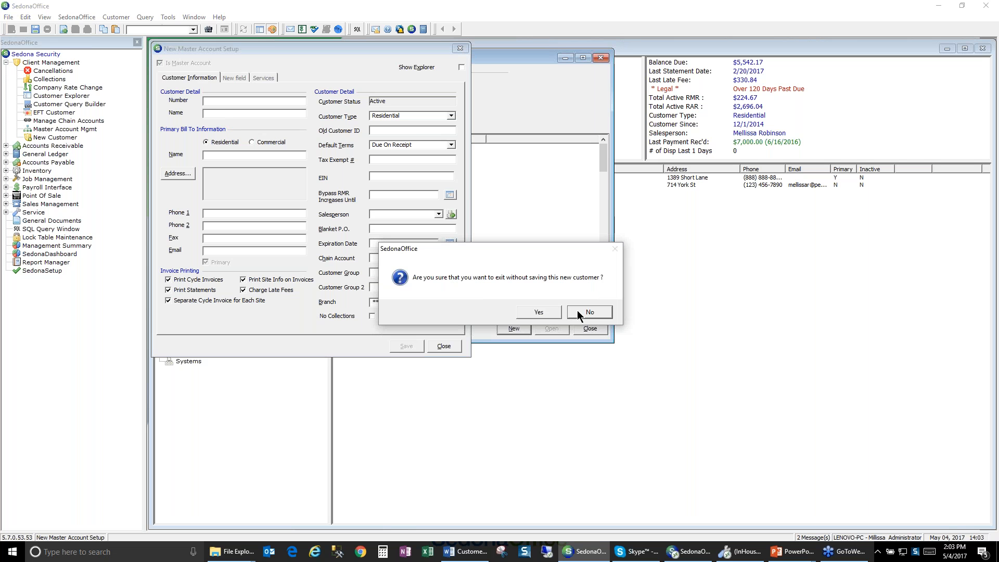
click(577, 310)
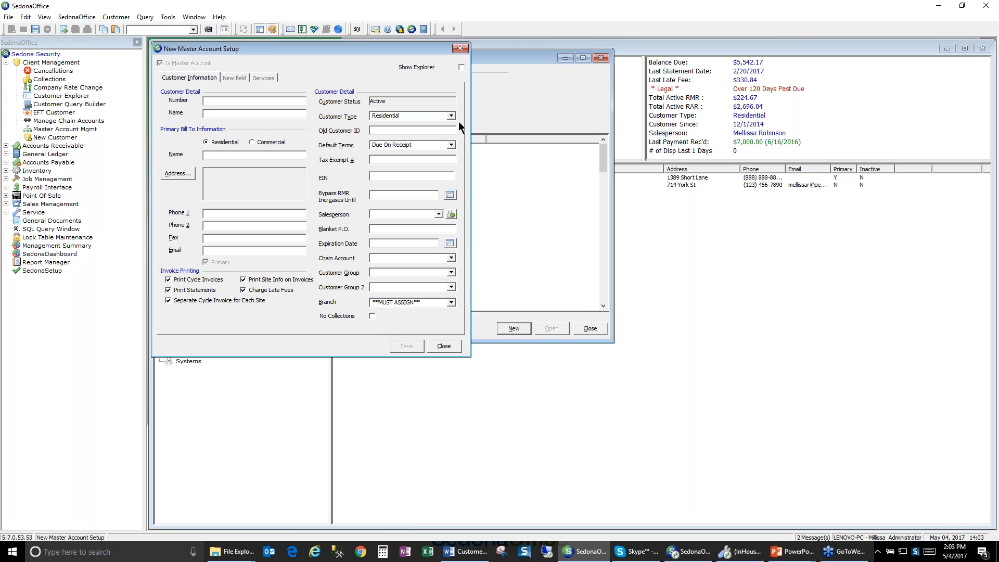
click(461, 50)
click(541, 311)
click(601, 58)
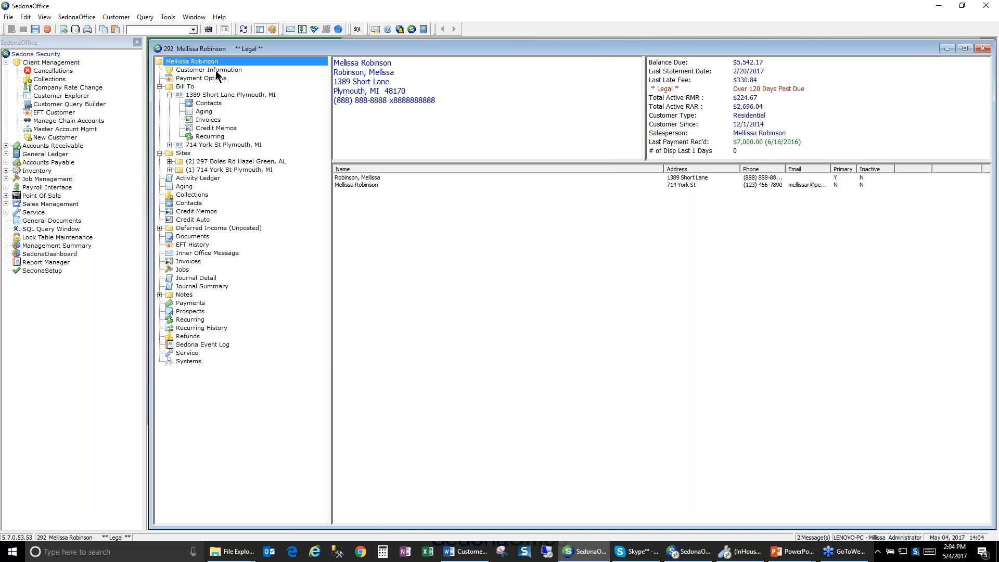
Open the West Plymouth Public Schools master account from the recent customers and review its customer setup without changing anything
click(193, 30)
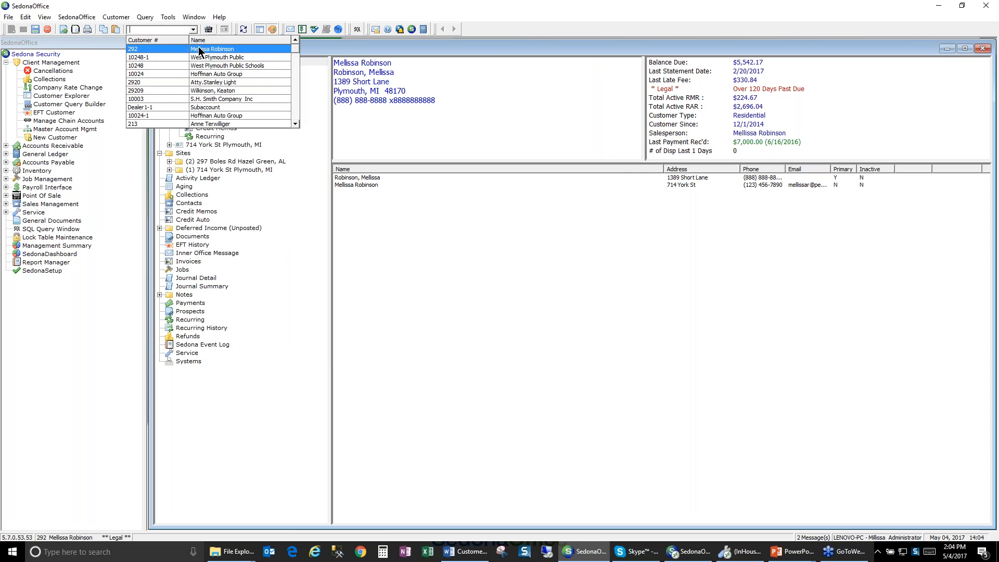
click(209, 66)
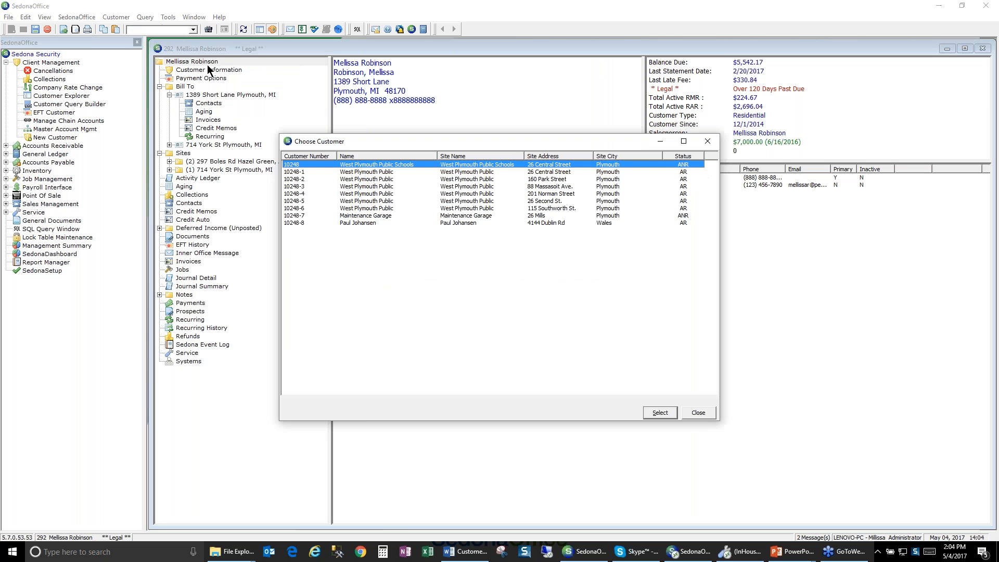
double_click(382, 165)
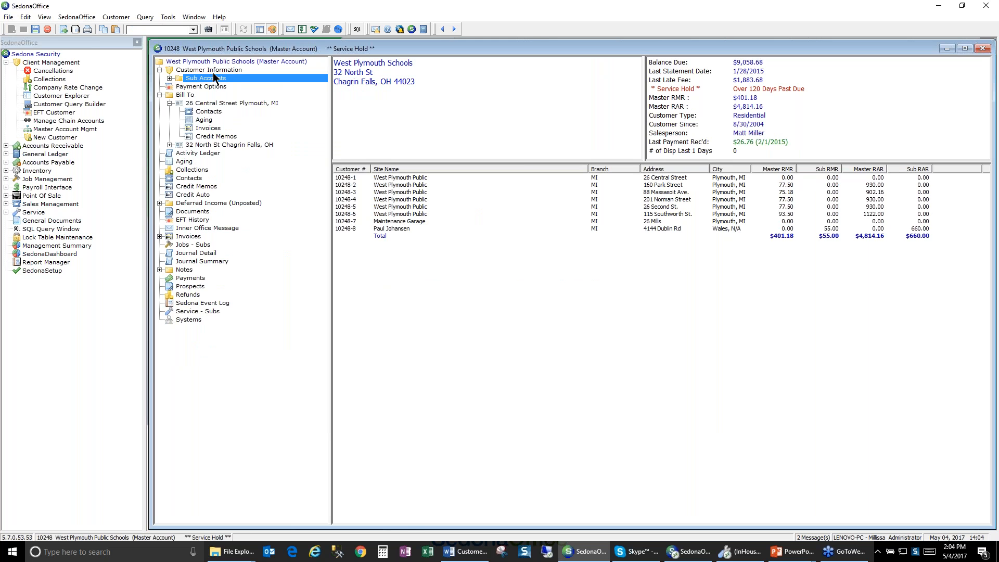
right_click(214, 71)
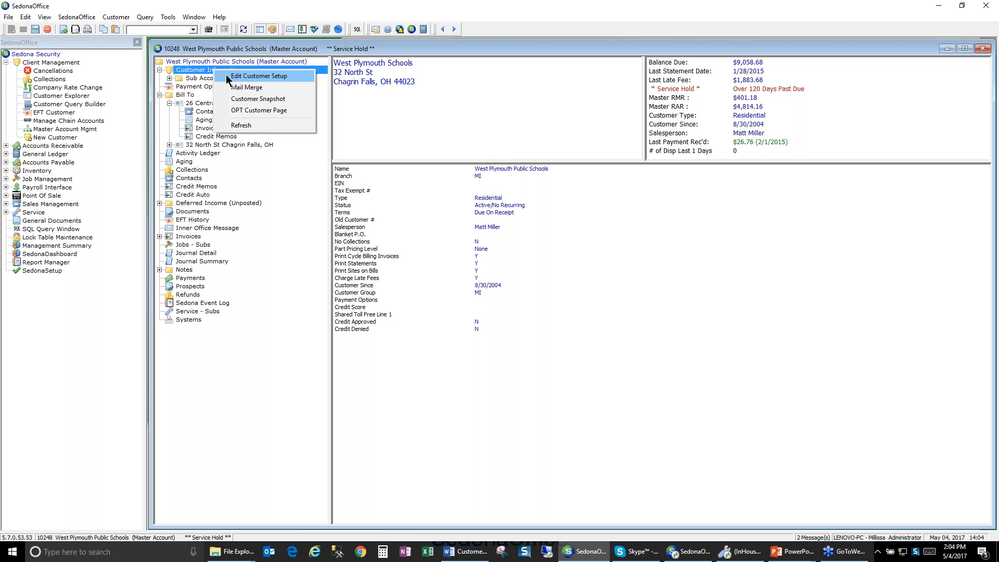
click(226, 74)
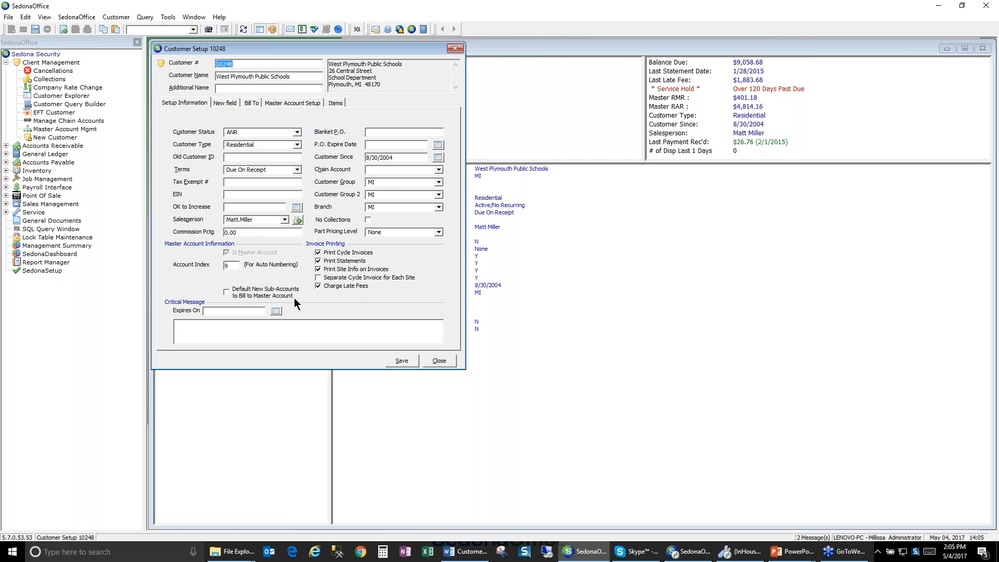
click(457, 50)
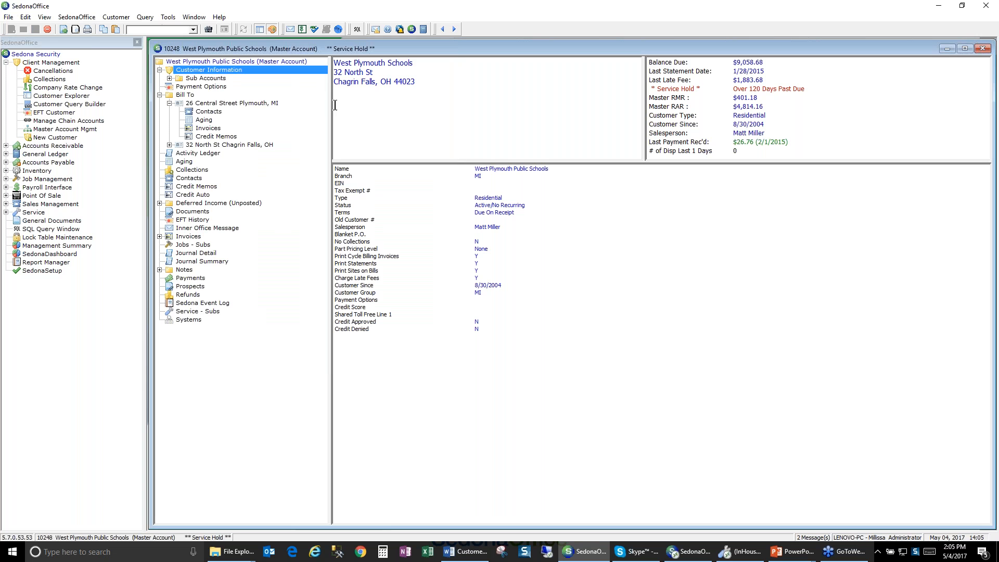
Sort the master account's sub accounts by Master RMR and by Sub RMR, and open the sub account located in Wales
click(219, 80)
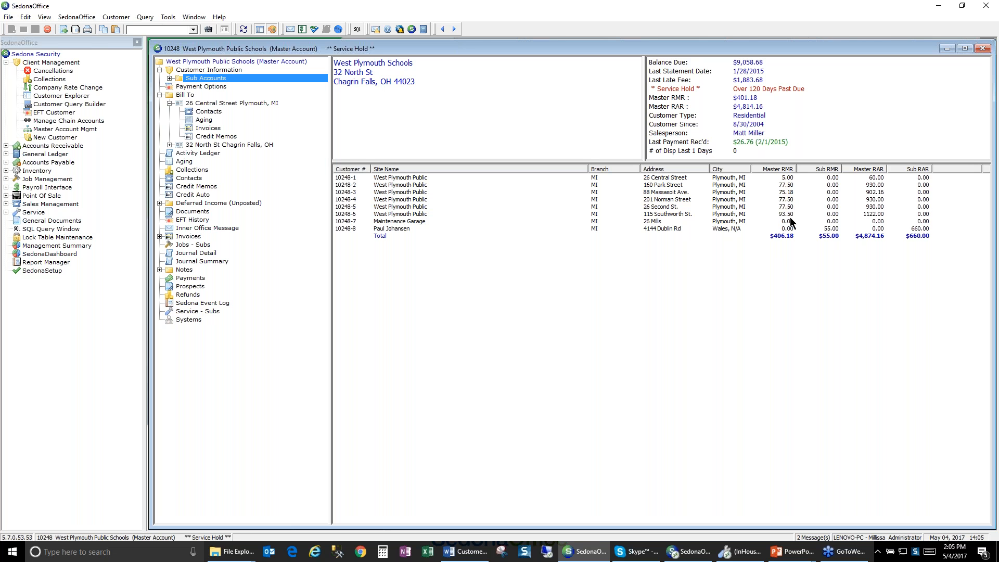
click(790, 170)
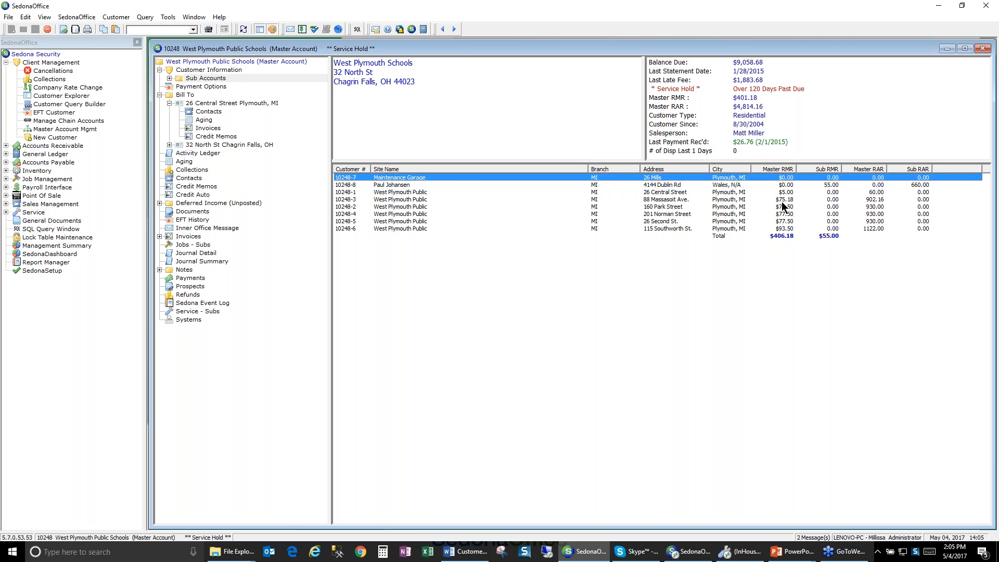
click(828, 170)
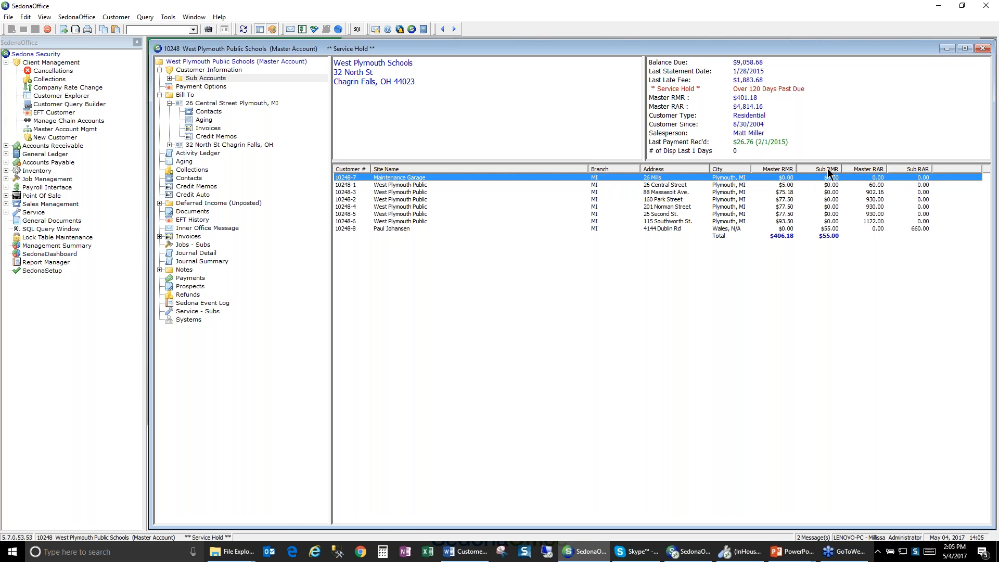
click(829, 229)
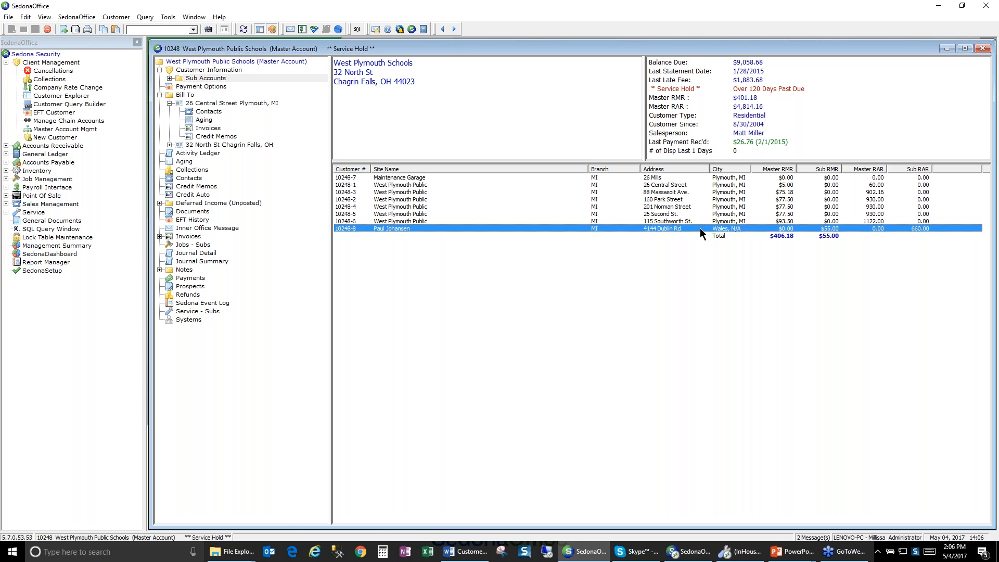
double_click(675, 228)
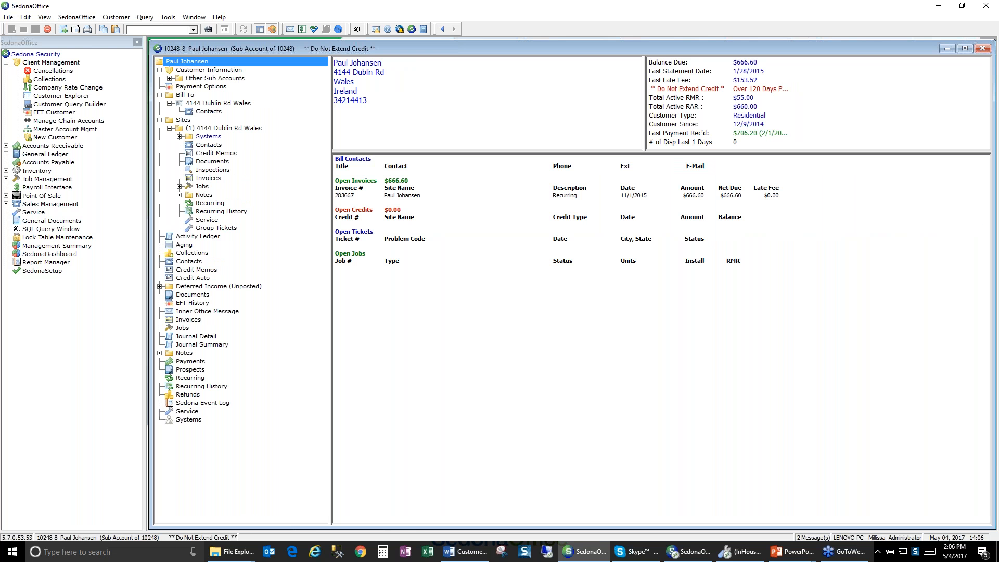
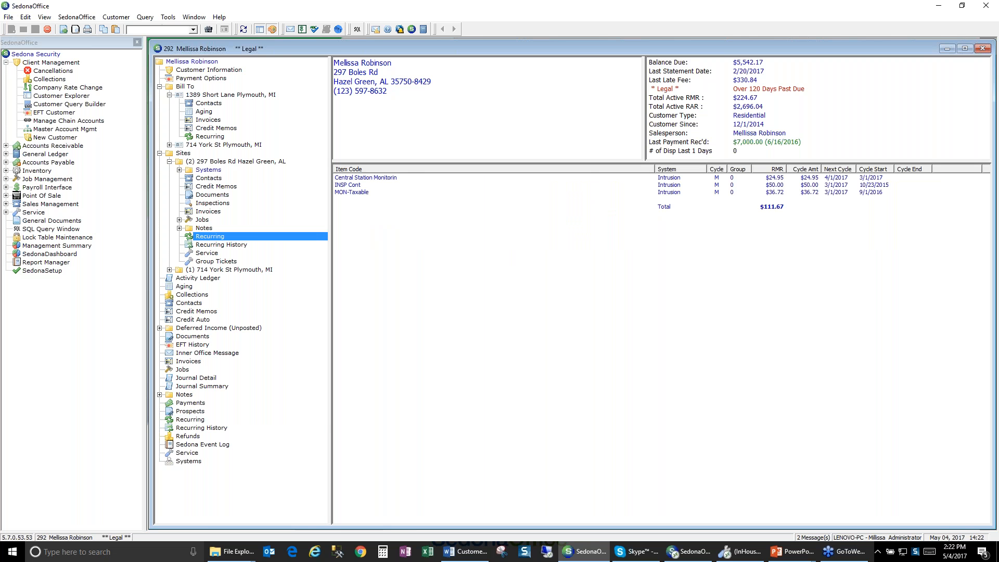
Set the next cycle date of the site's Central Station Monitorin recurring item to 01-Mar-17
click(377, 178)
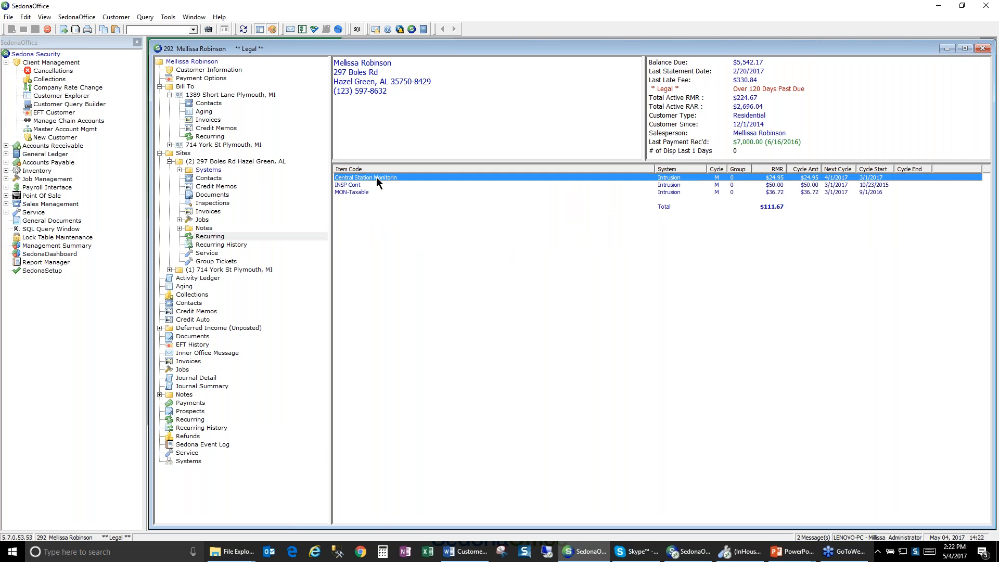
double_click(377, 180)
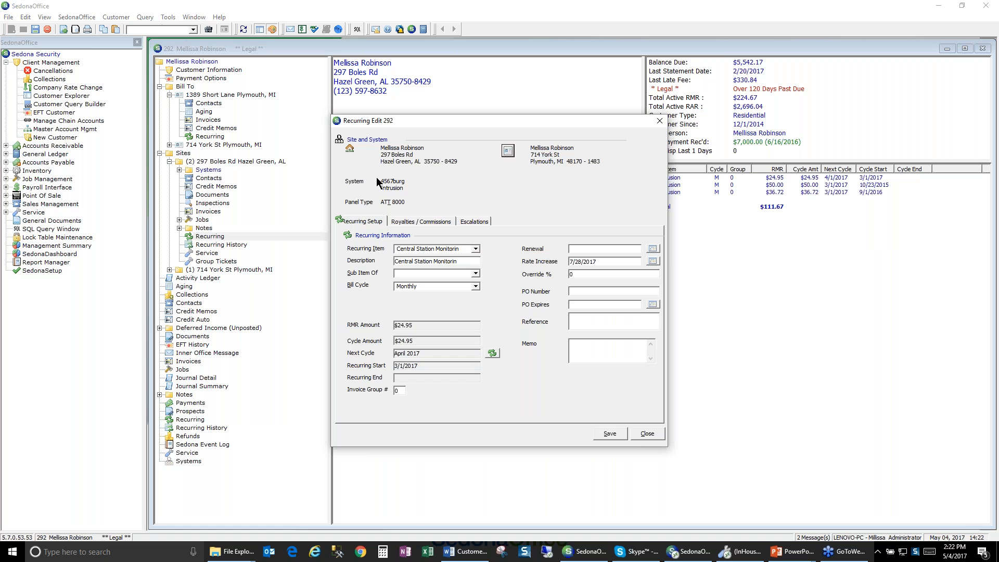
click(494, 354)
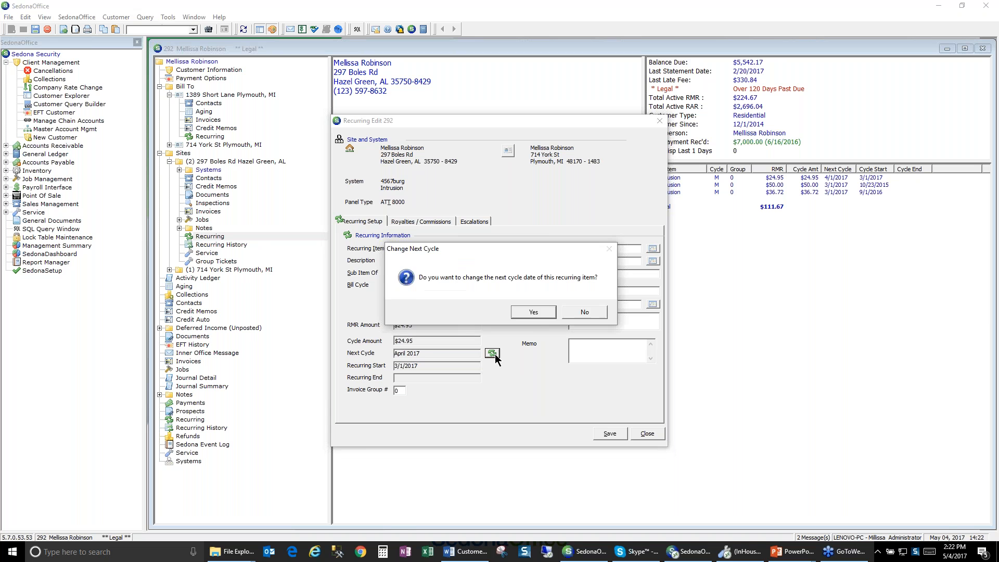
click(533, 313)
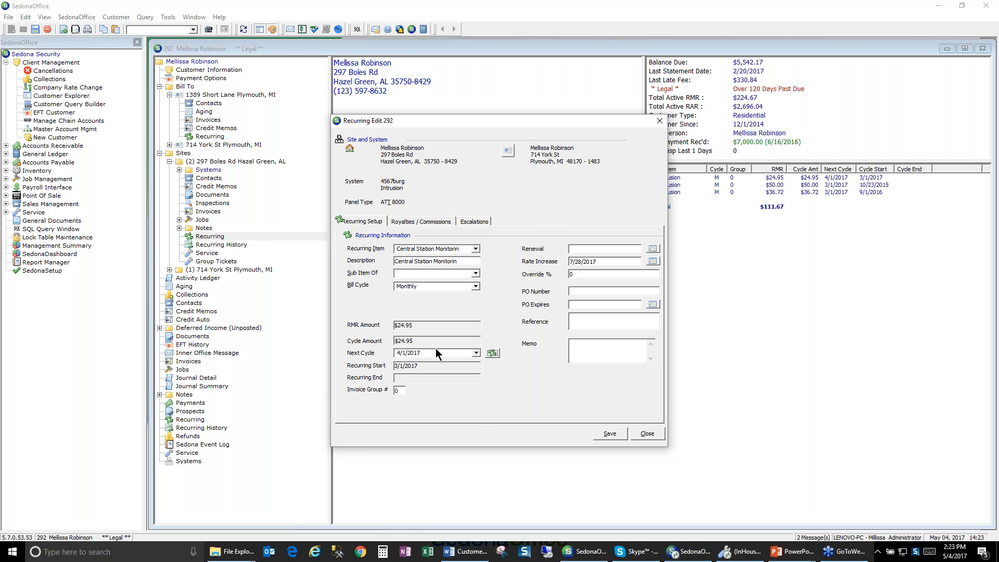
click(476, 354)
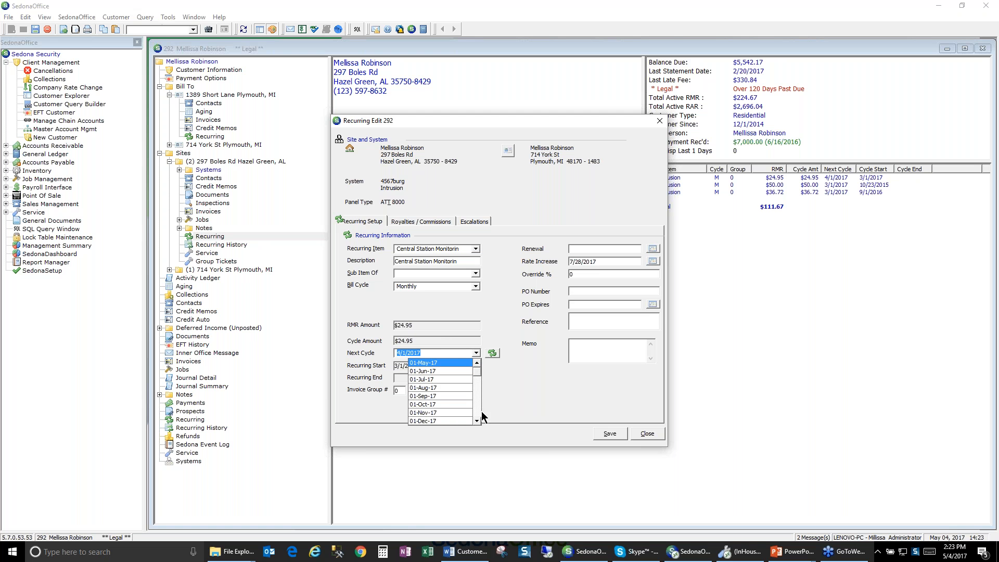
drag(479, 421, 479, 409)
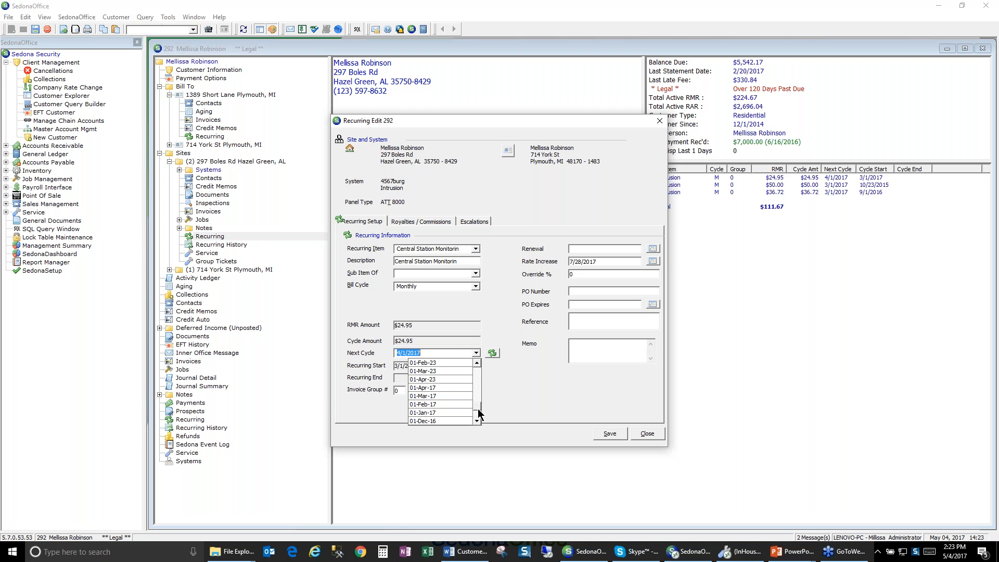
click(446, 396)
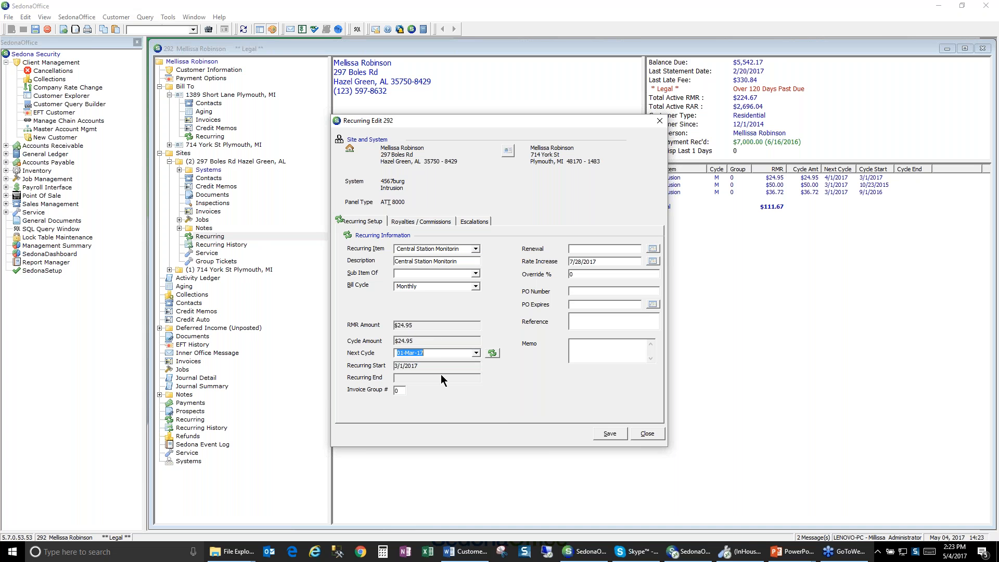
Save the edited recurring item with the event log comment "change cycle"
click(617, 432)
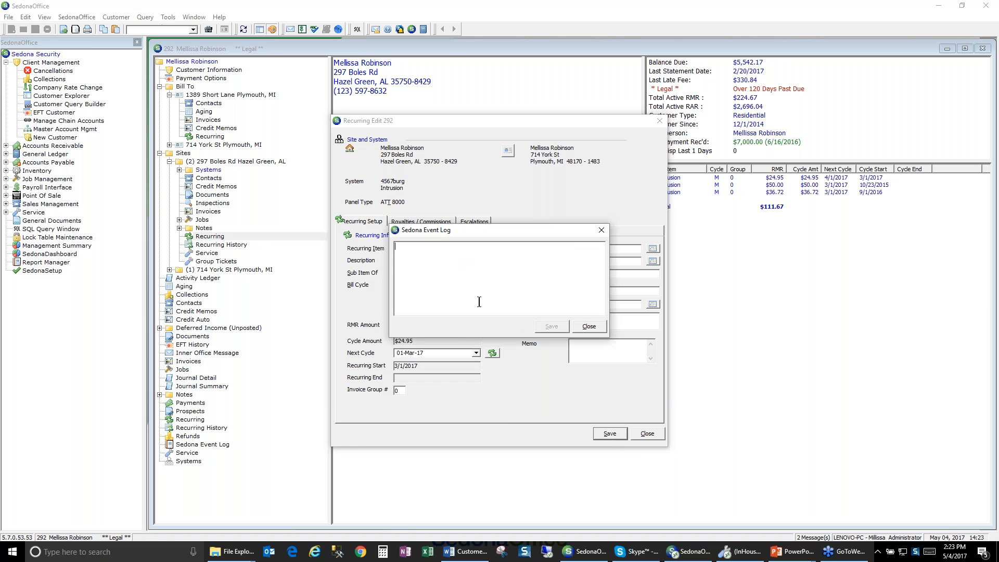
text(change cycle)
click(545, 326)
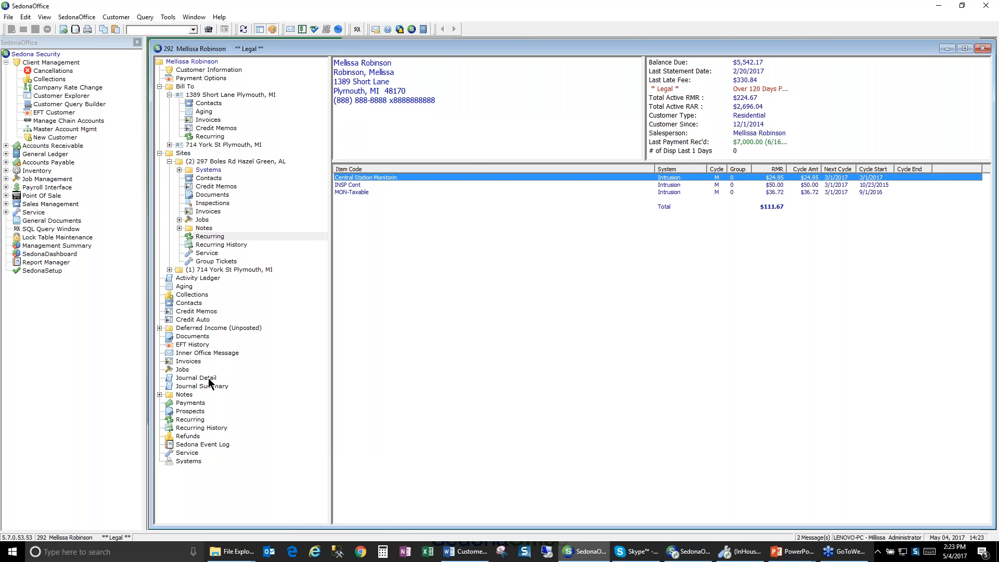
Review the customer's Sedona Event Log entries and return to the customer's account overview
click(211, 444)
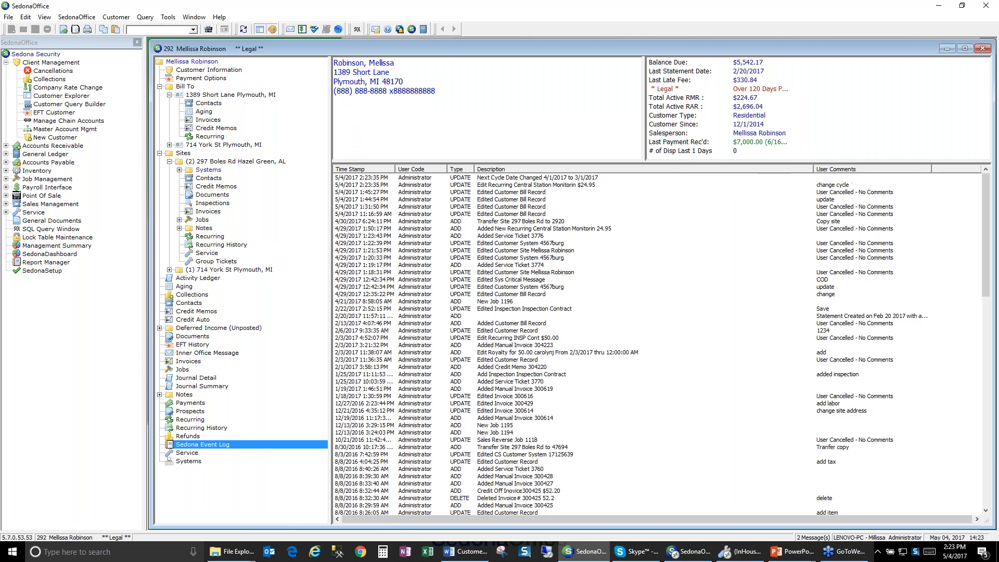
click(613, 207)
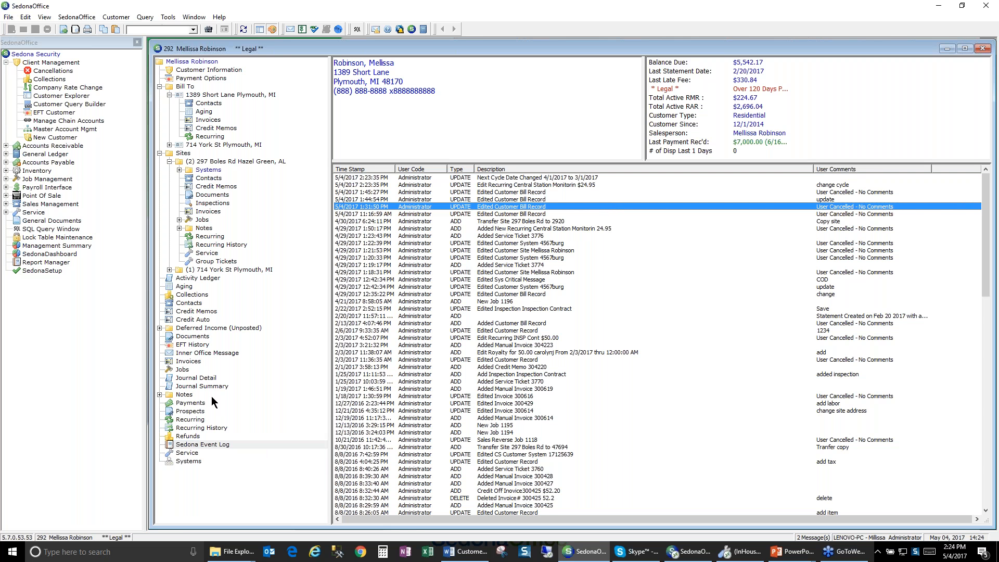
click(198, 62)
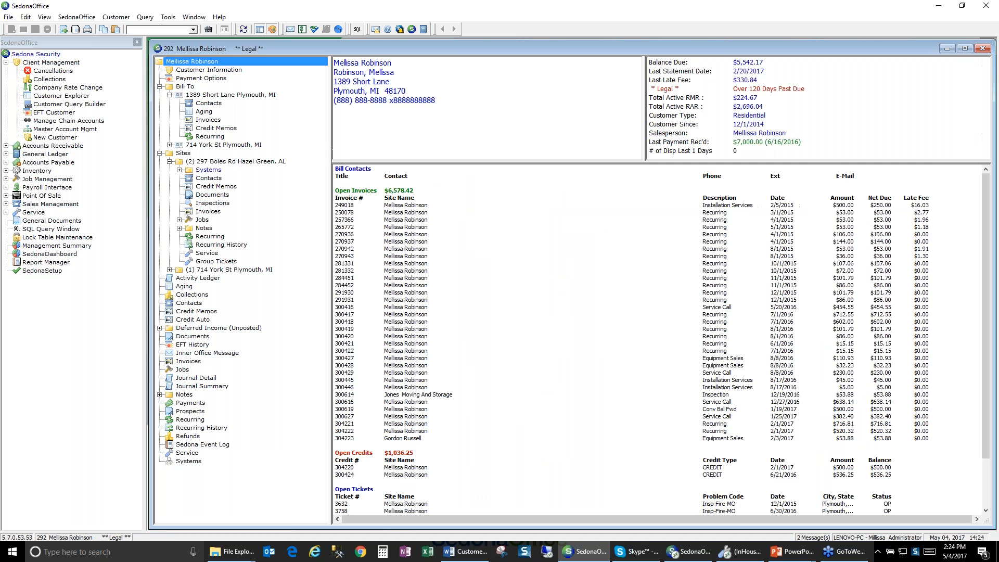
Add the customer note "Called lft msg", flag it for the current collection queue, and save it
click(185, 396)
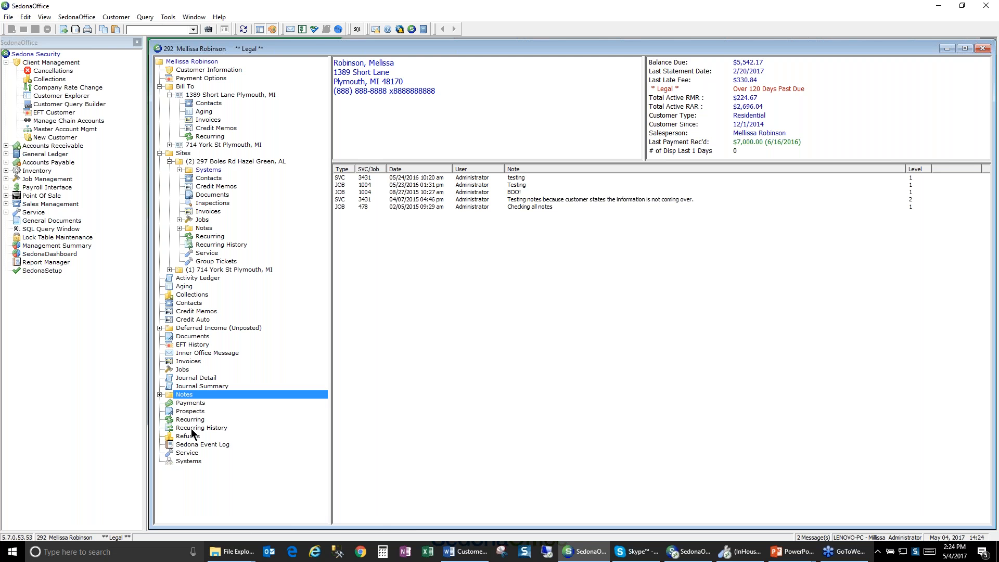
right_click(185, 399)
click(202, 405)
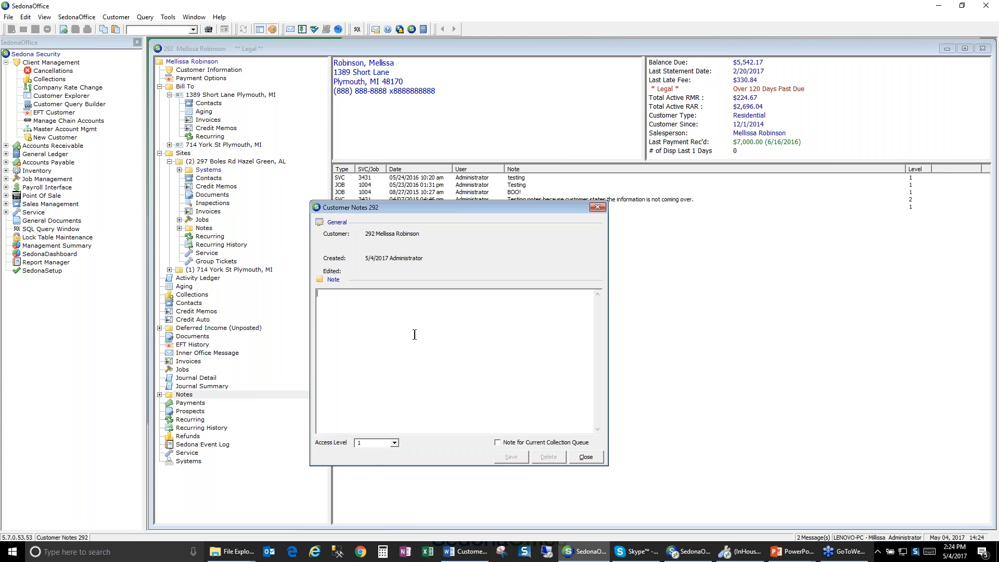
text(Called lft msg)
click(498, 442)
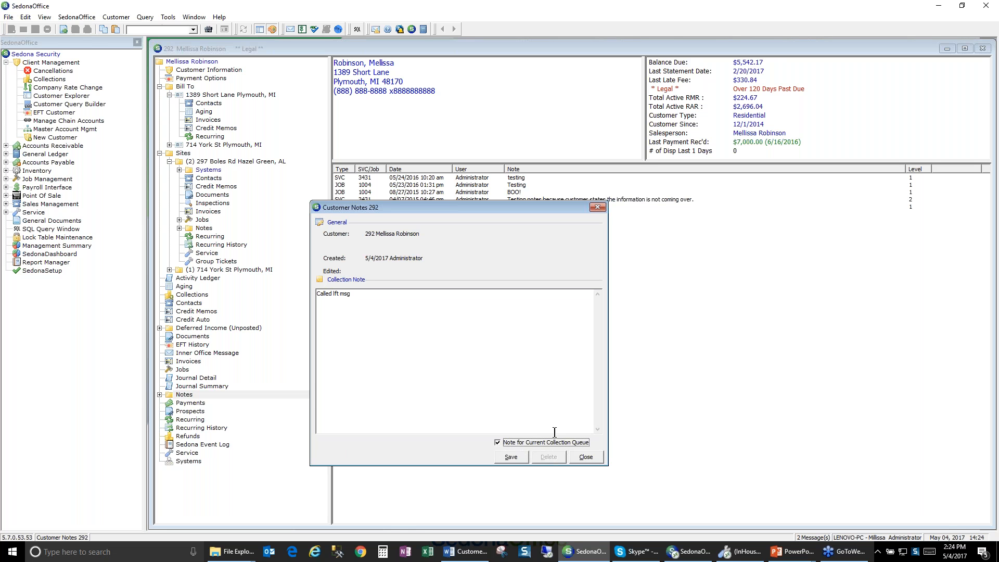
click(511, 457)
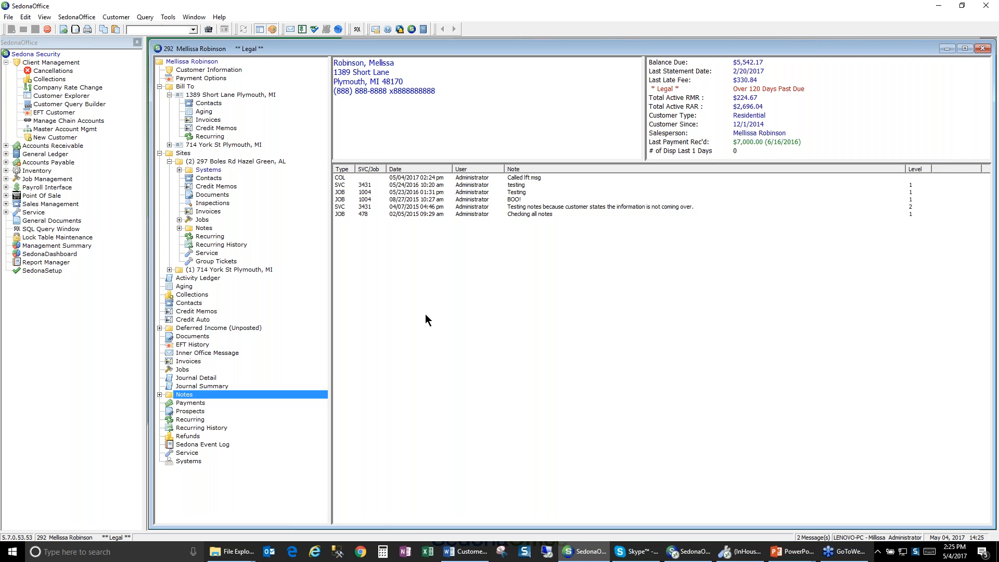
Display the recurring items of site 2 and examine their Group column
click(211, 236)
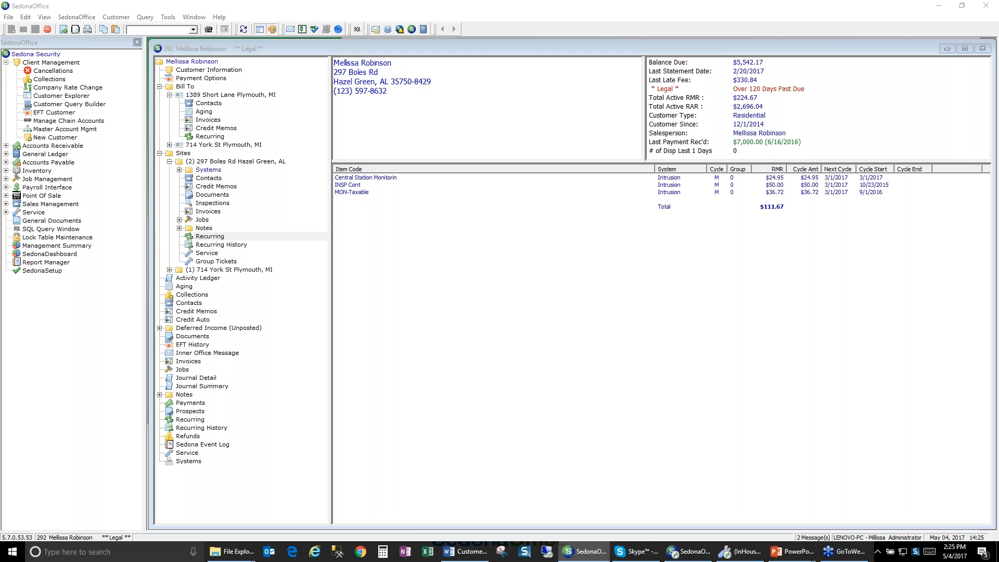
mouse_move(731, 154)
mouse_down()
mouse_move(739, 204)
mouse_move(752, 179)
mouse_move(735, 154)
mouse_up()
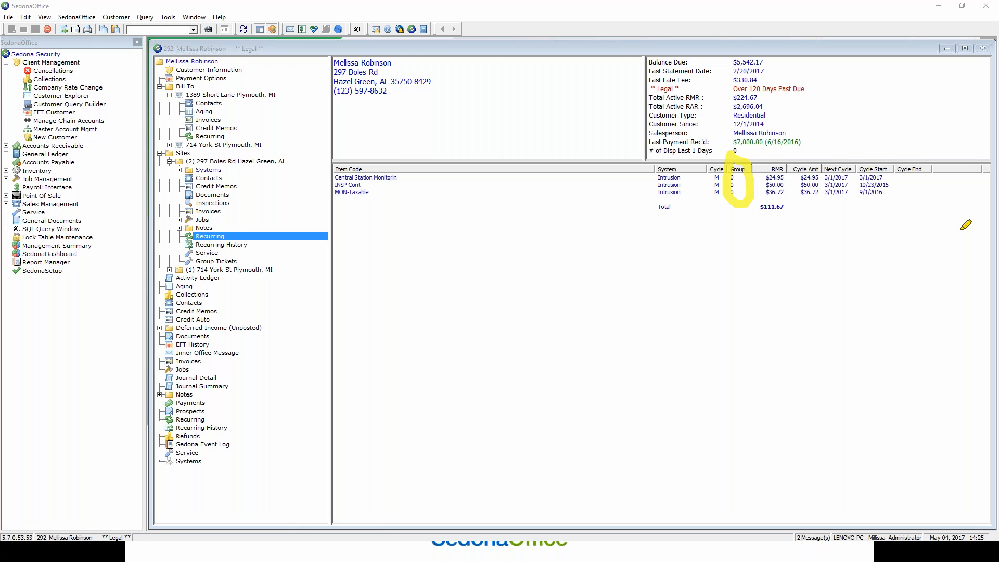
Open site 2's INSP Cont recurring item, review its available bill-to addresses, and close it without changes
key(Escape)
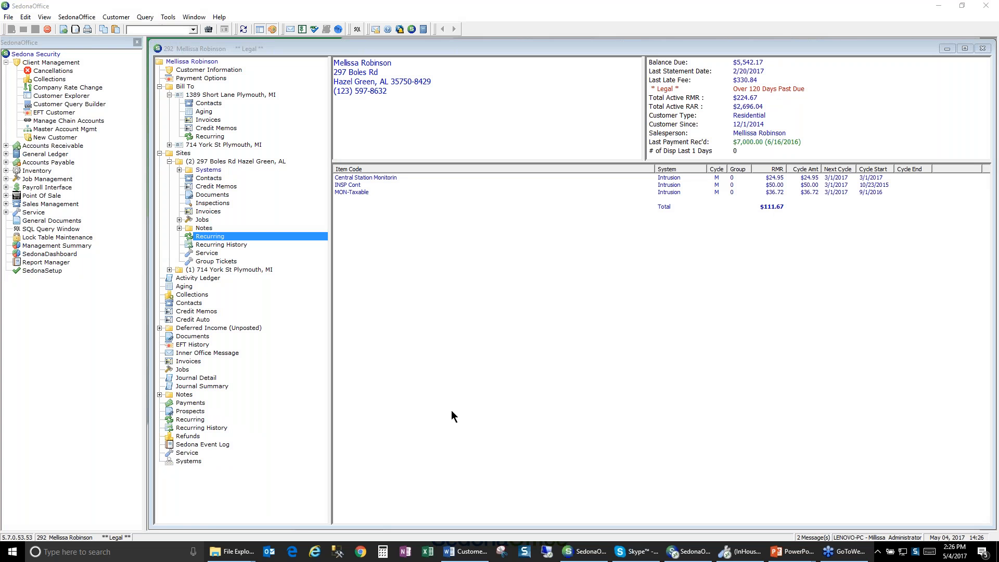
click(359, 187)
double_click(359, 187)
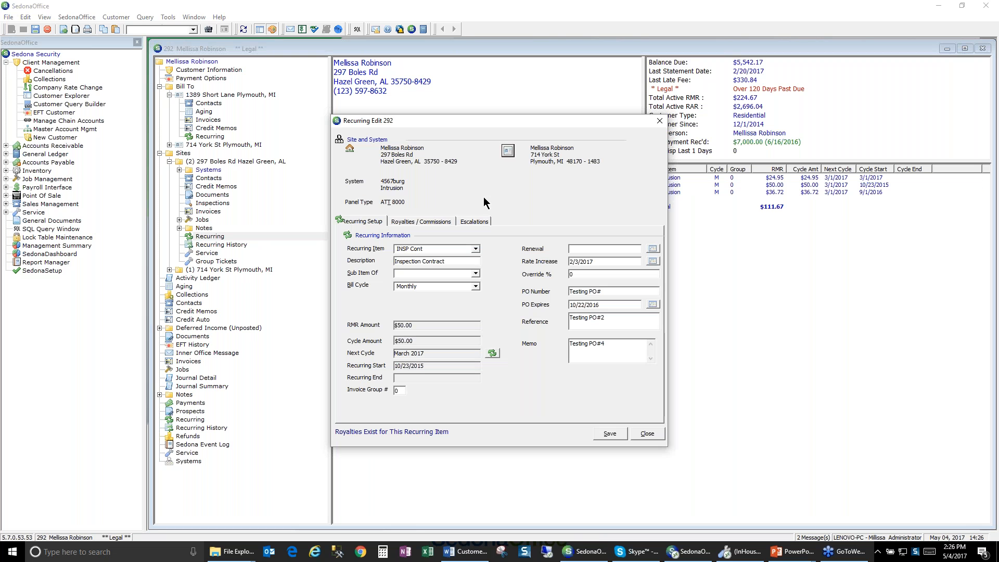
click(509, 152)
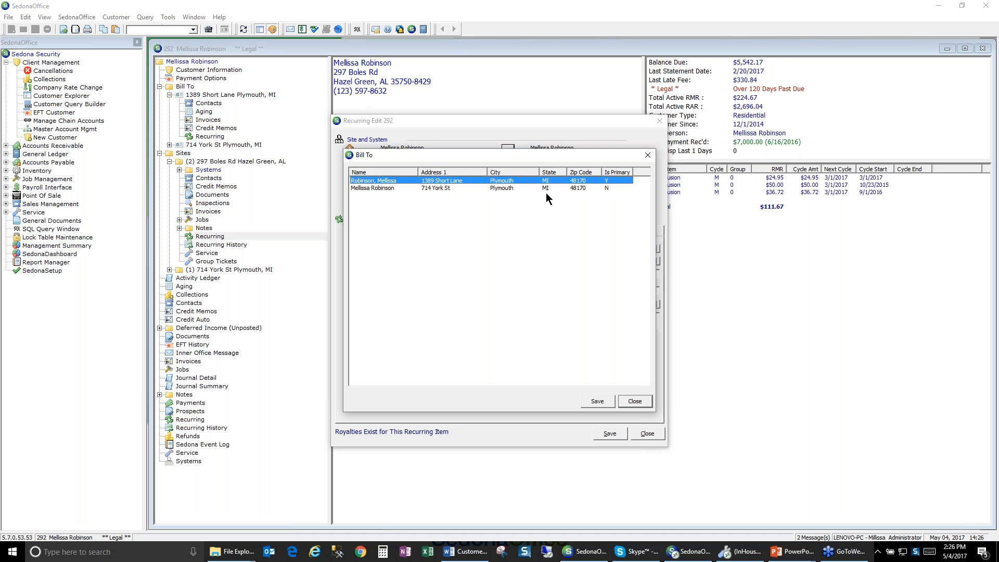
click(649, 159)
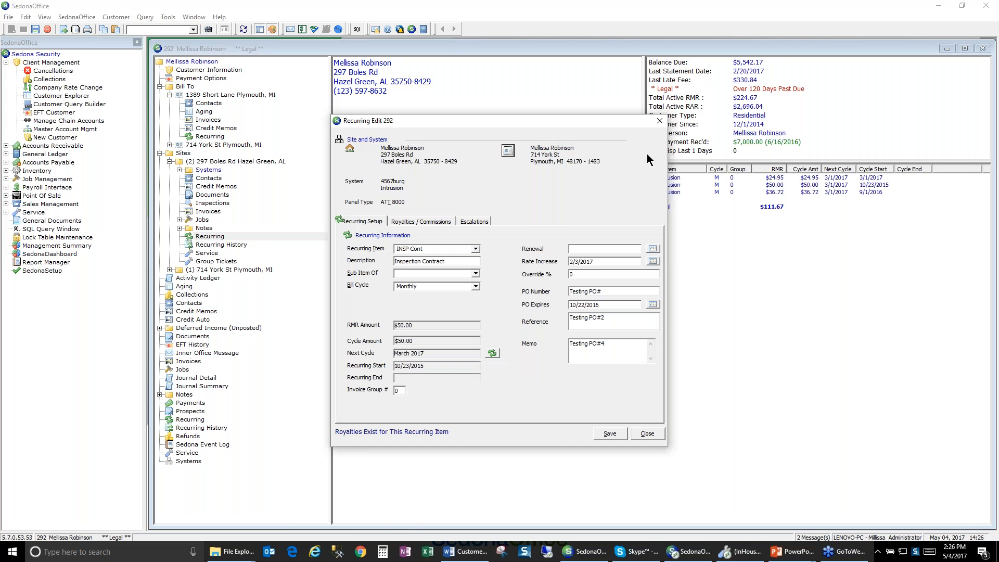
click(659, 121)
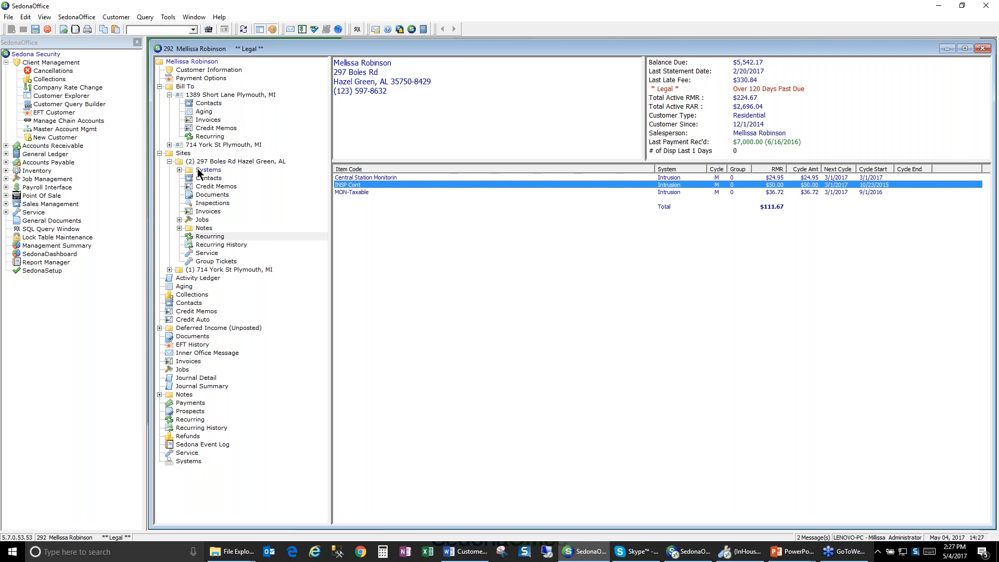
Add part 5816 to the equipment of site 2's intrusion system, without contract coverage, and save the record
click(201, 170)
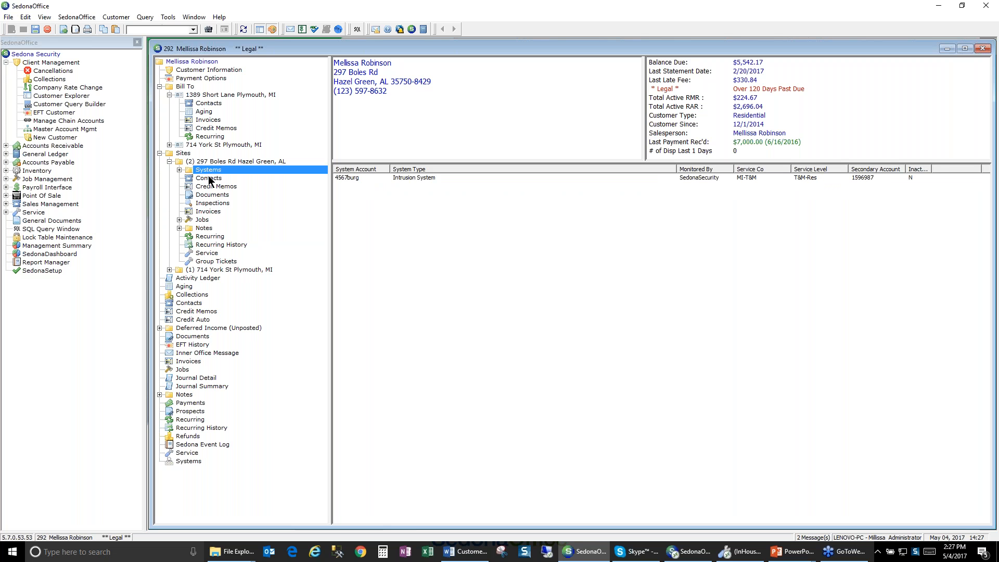
click(180, 170)
click(232, 204)
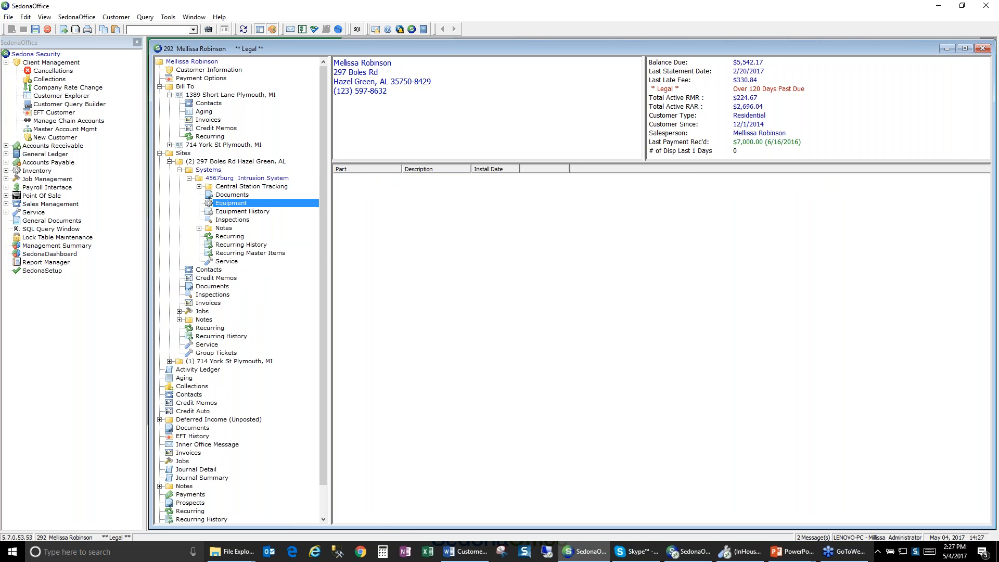
right_click(232, 204)
click(257, 211)
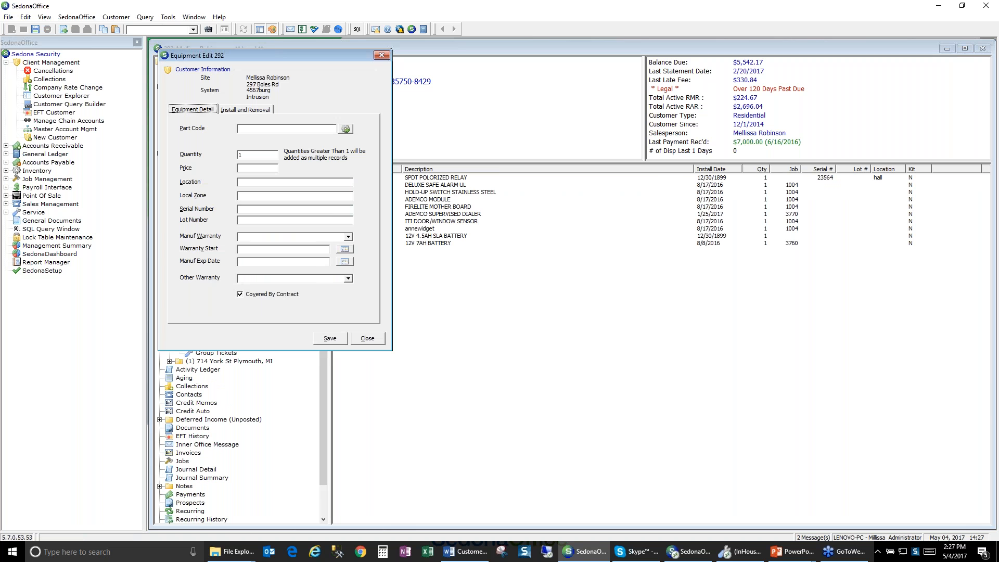
click(268, 128)
text(5816)
click(345, 129)
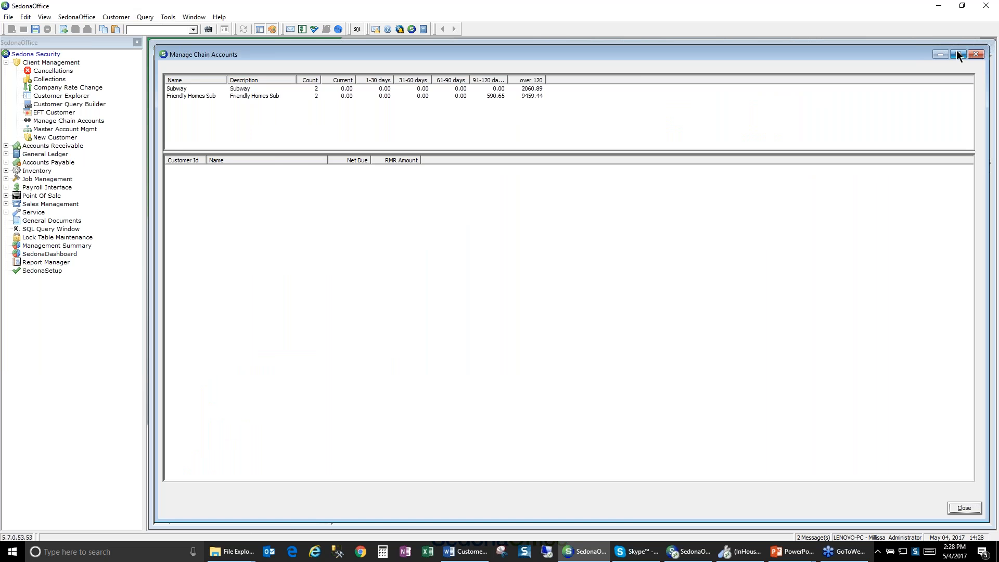
click(973, 55)
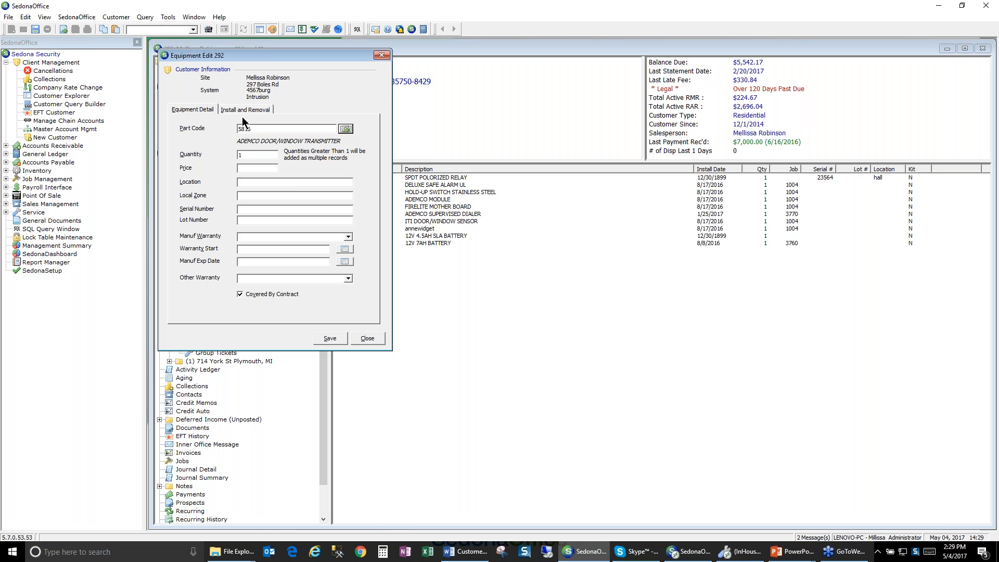
click(240, 294)
click(330, 339)
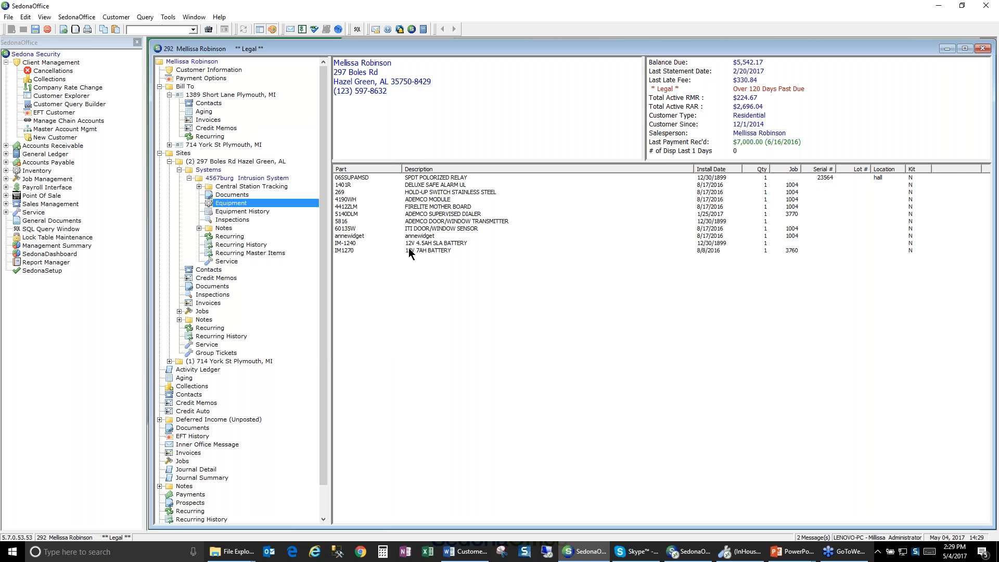
Open the 5816 door/window transmitter's equipment record for editing and set its Other Warranty to None
click(376, 221)
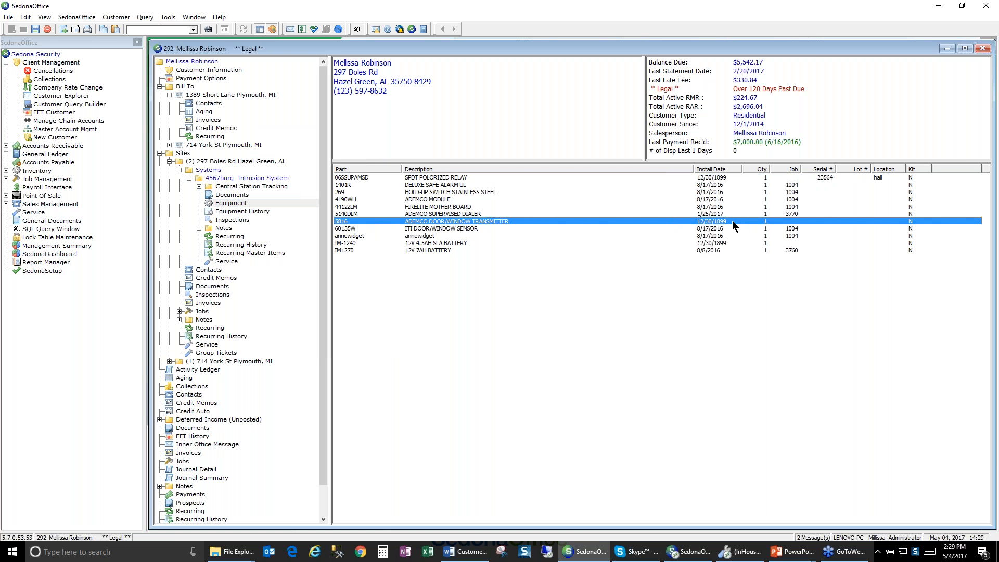
right_click(430, 224)
click(457, 237)
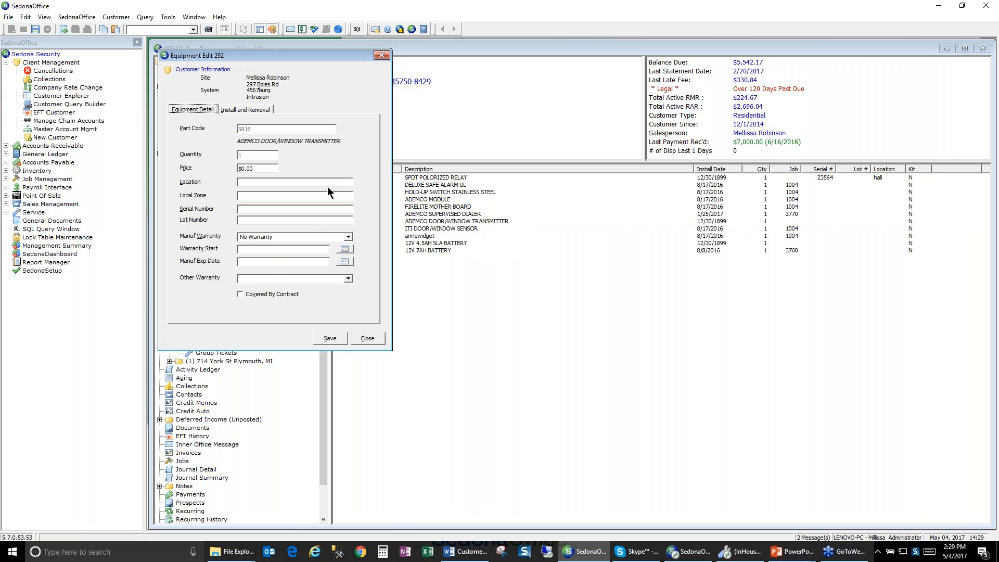
click(265, 182)
click(347, 280)
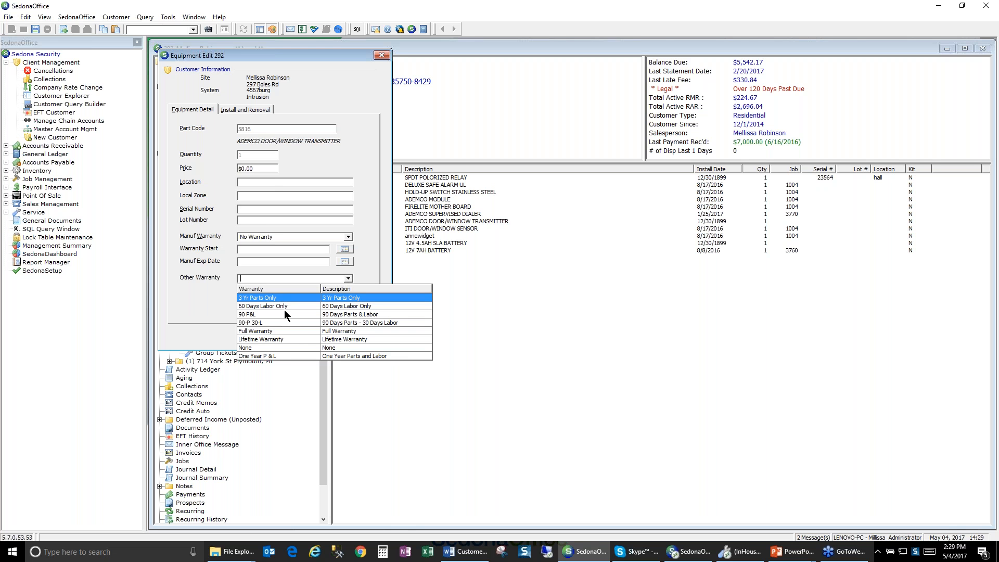
click(285, 346)
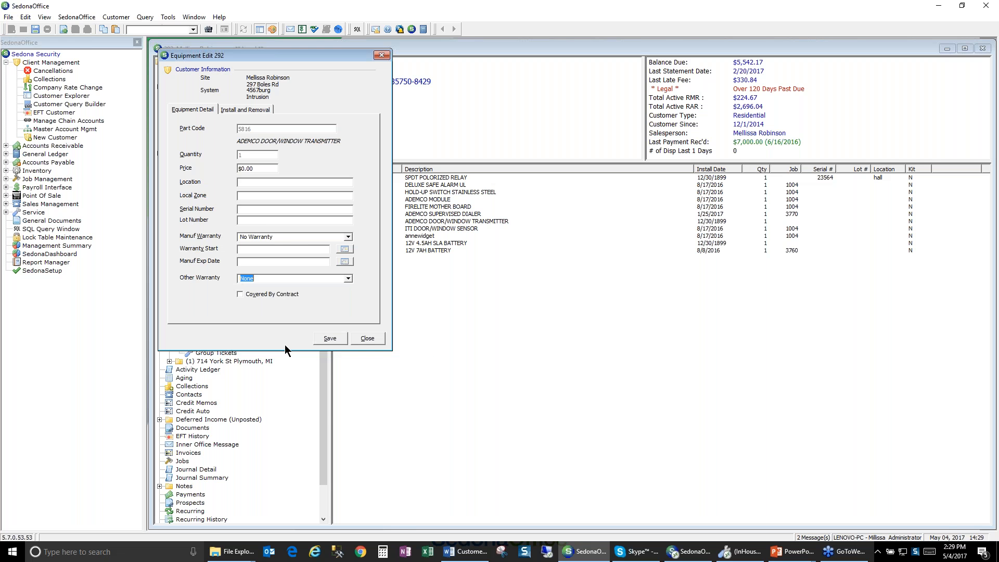
Set the transmitter's installation type to Job and choose job 1004 as the installation description
click(249, 109)
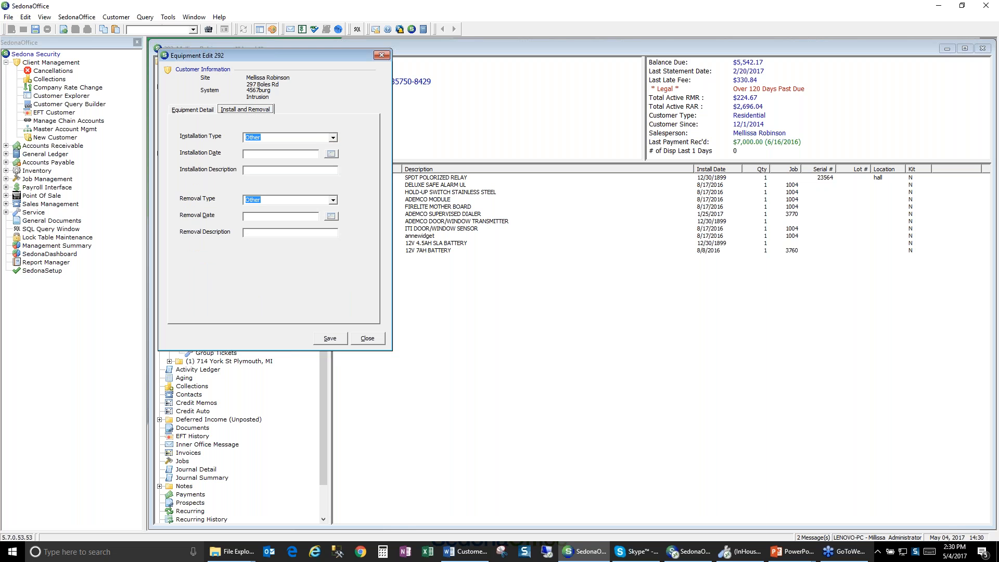
click(332, 137)
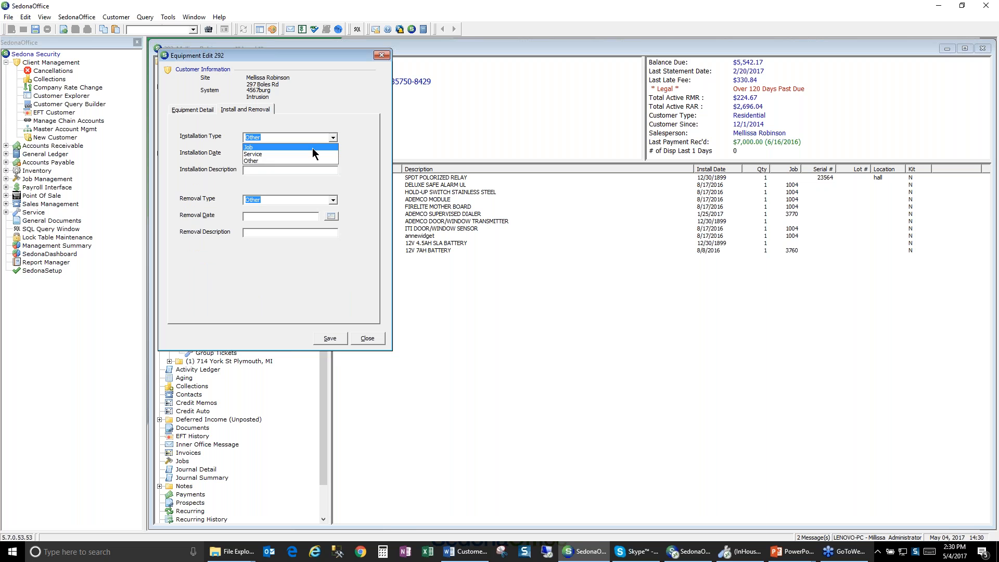
click(312, 148)
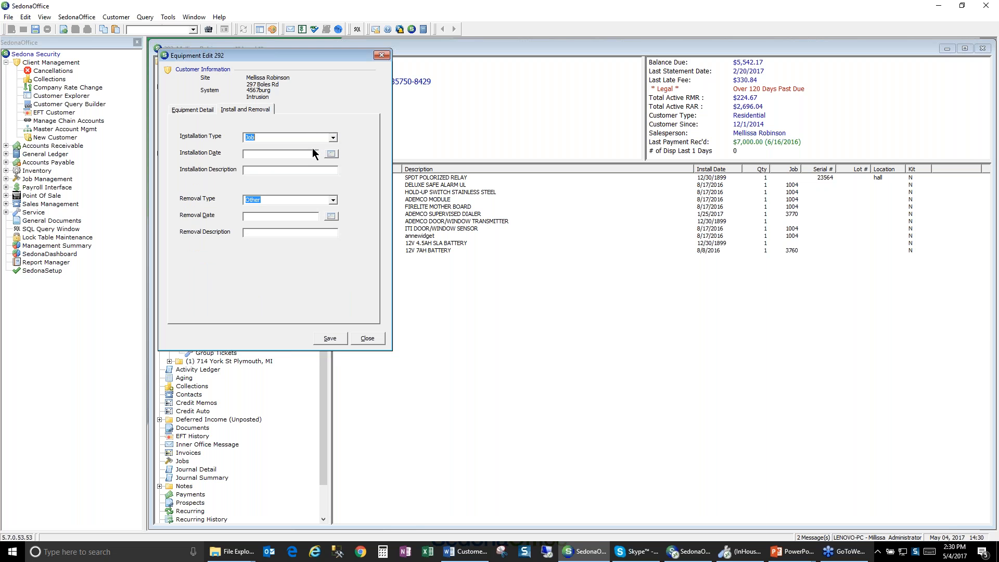
click(288, 154)
click(293, 155)
key(BackSpace)
click(333, 171)
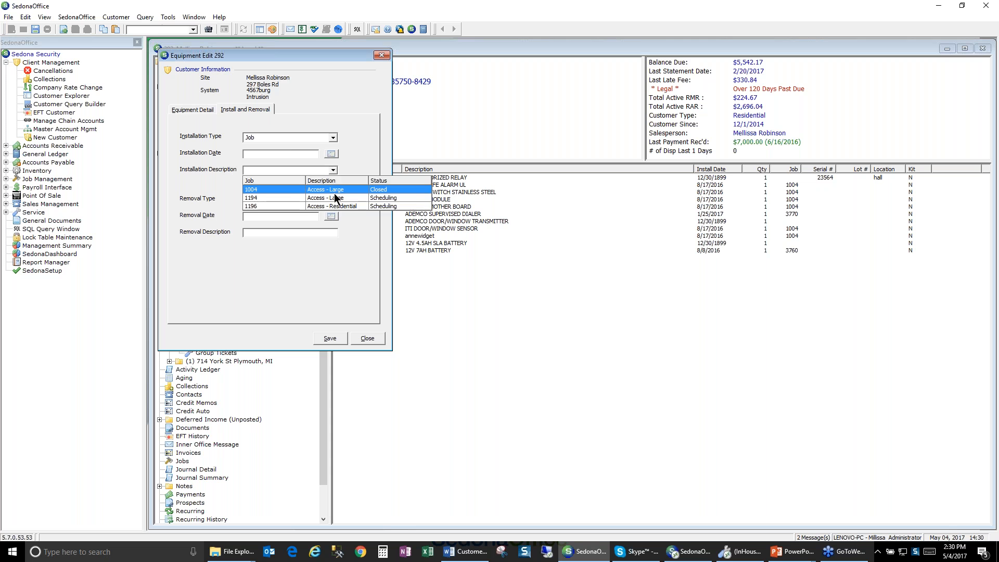
click(330, 190)
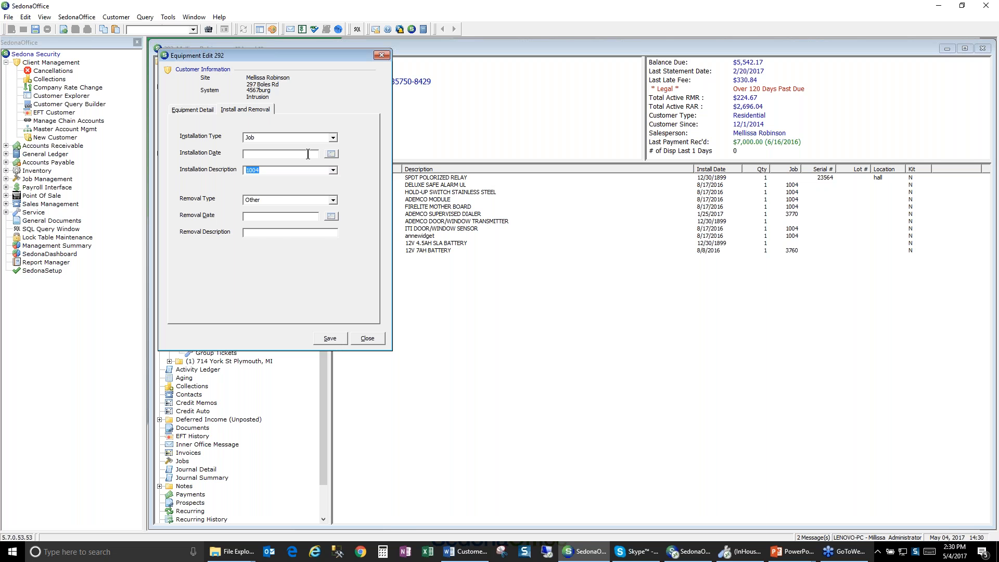
Set the installation date to 5/4/2017, save the equipment record, and display the system's equipment history
click(331, 154)
click(308, 193)
click(328, 339)
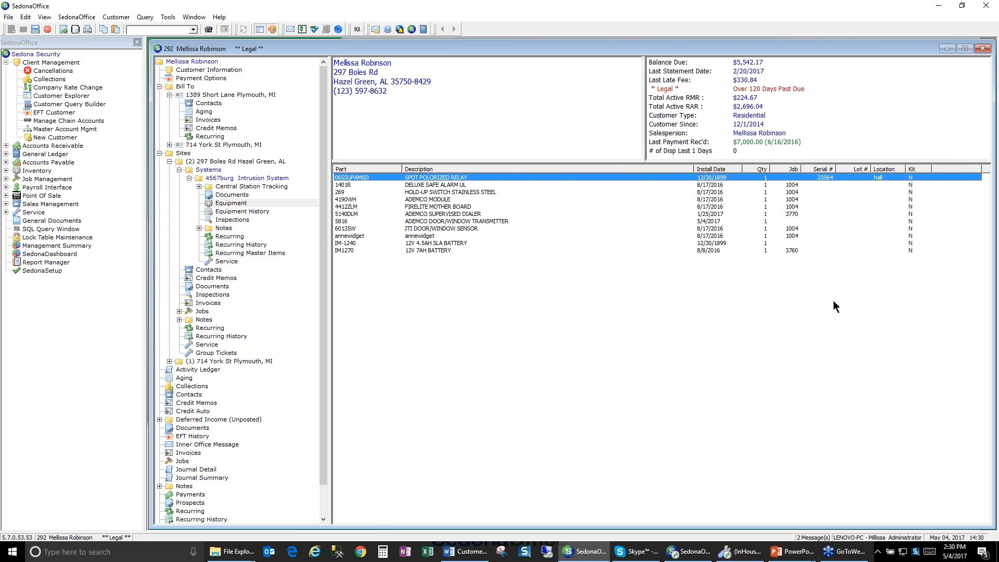
click(242, 211)
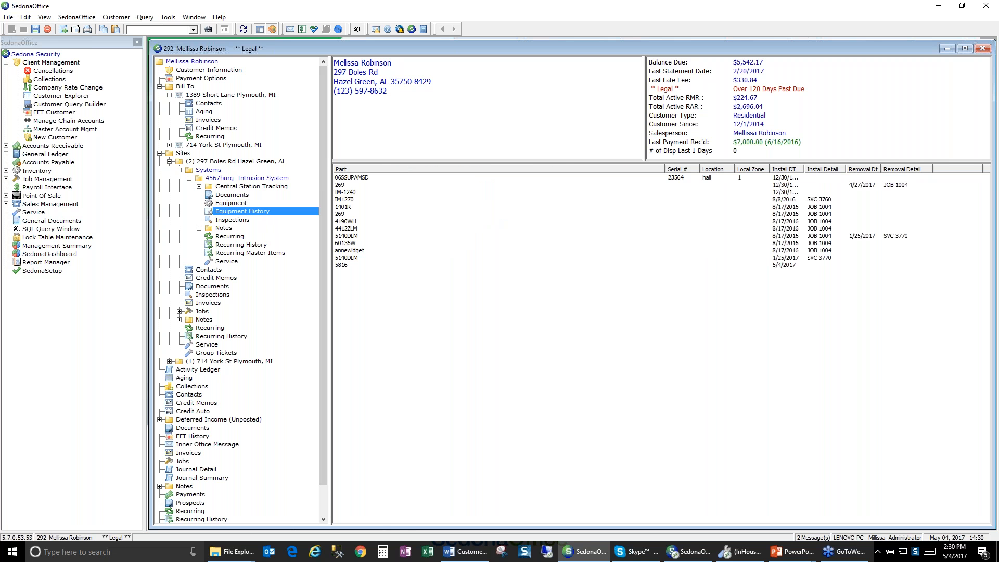
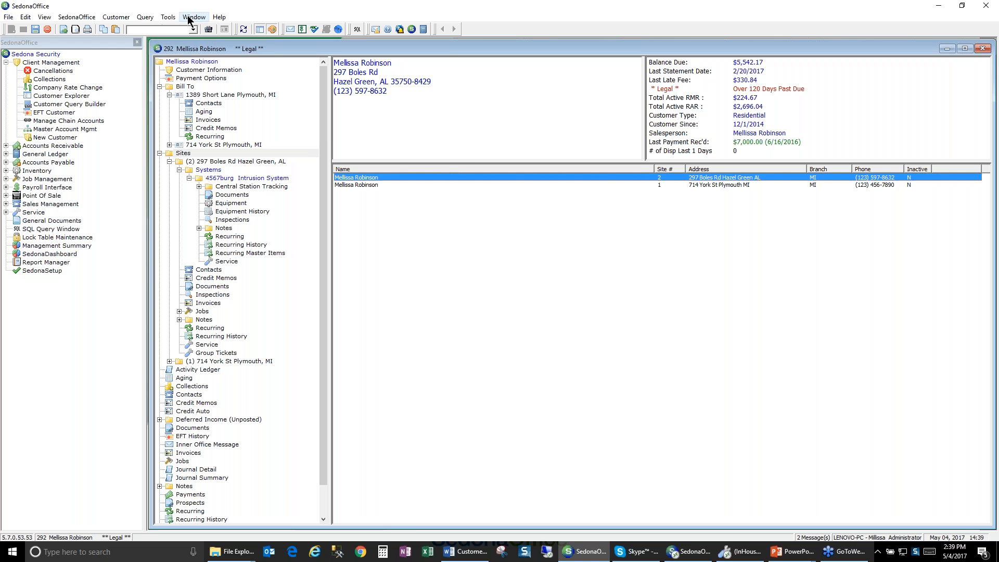
Tile the open customer windows horizontally and maximize the West Plymouth Public Schools master account
click(189, 18)
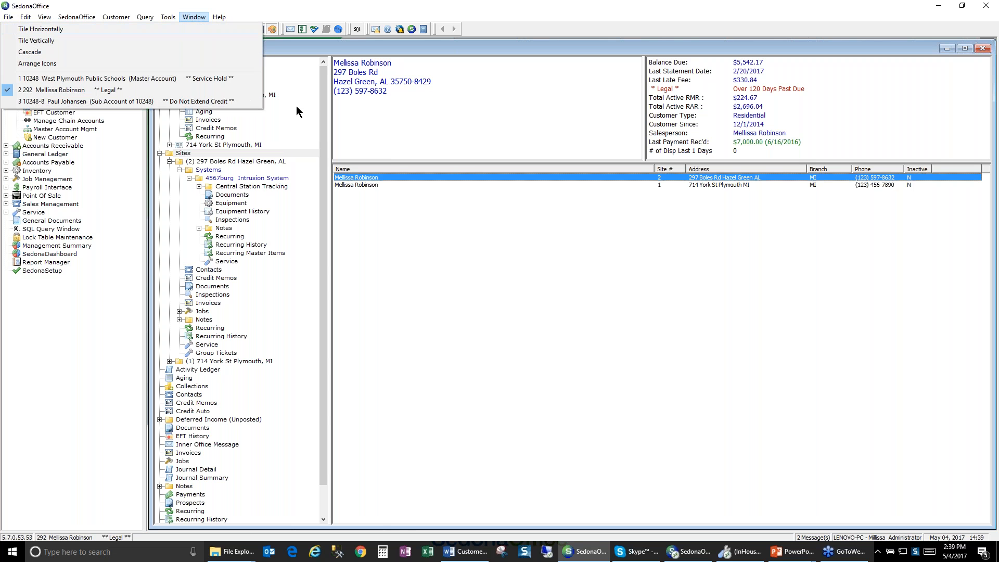
click(194, 19)
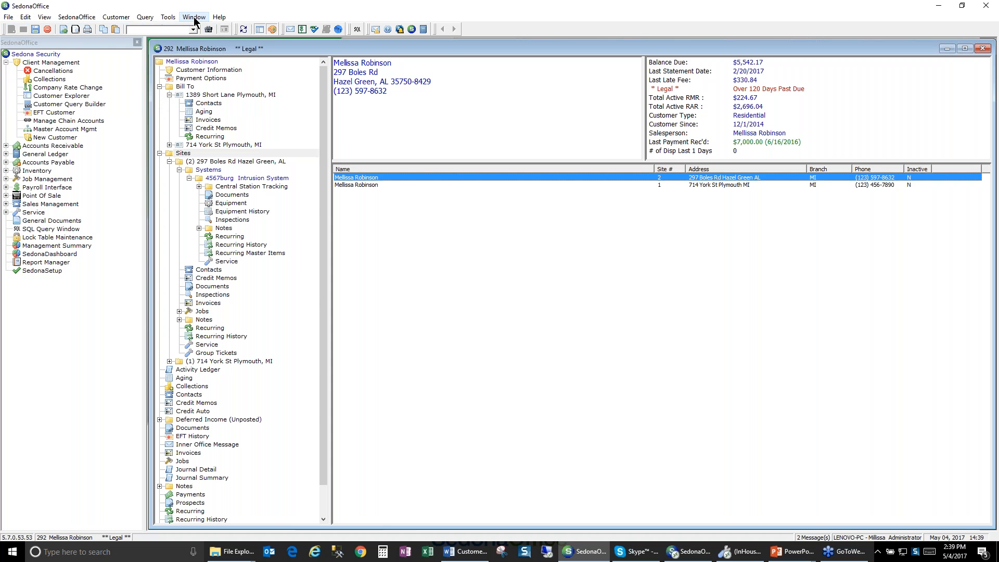
click(195, 19)
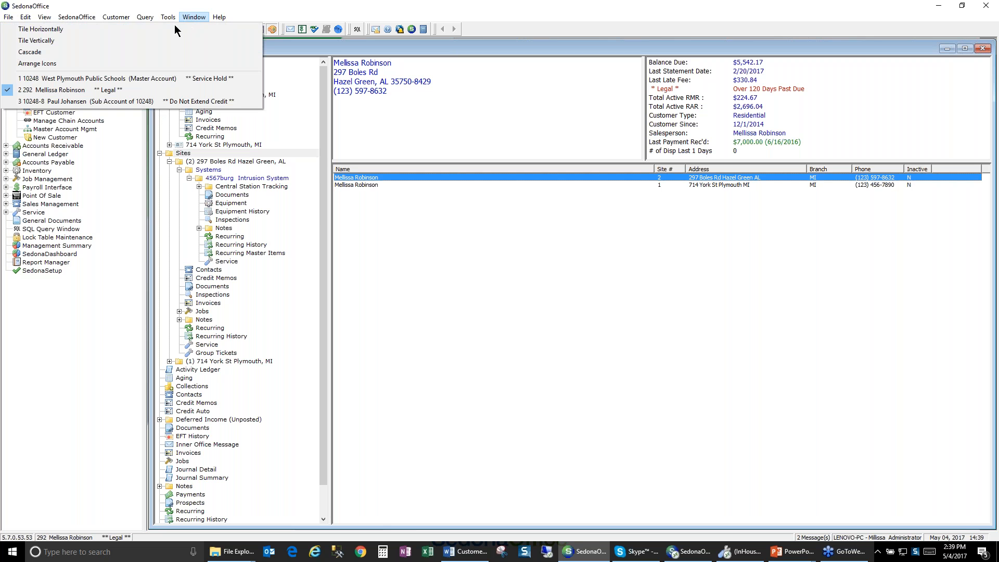
click(128, 30)
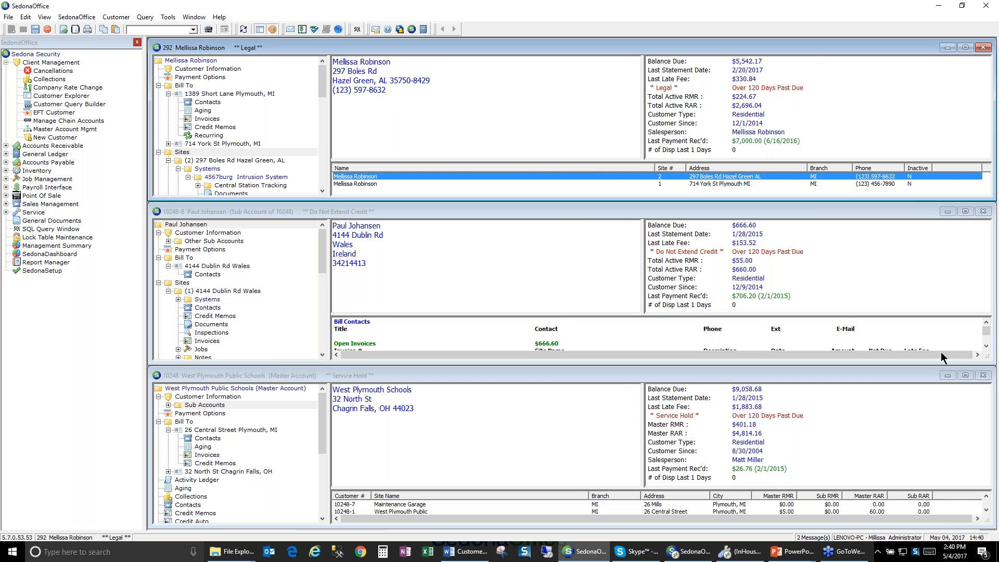
click(966, 376)
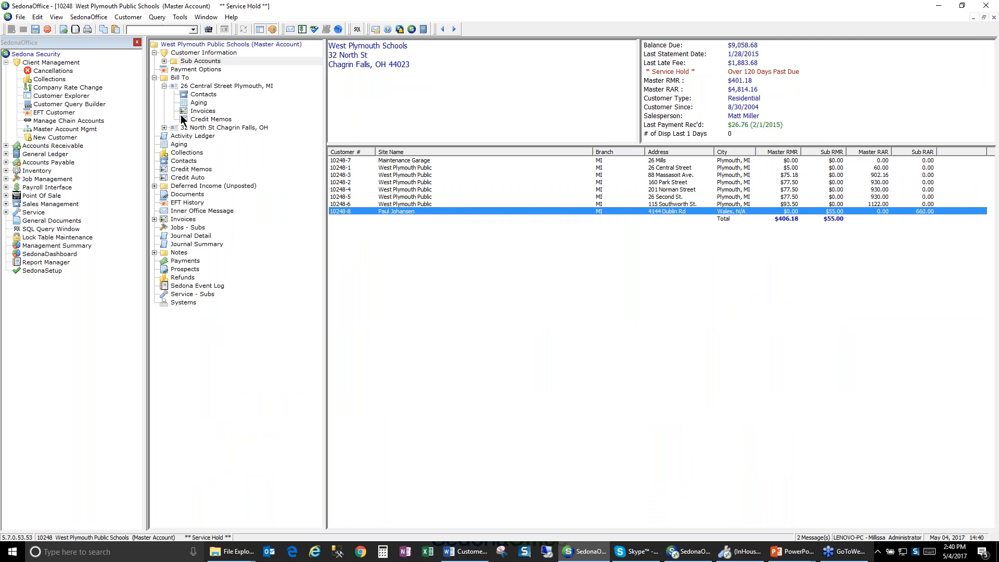
click(200, 53)
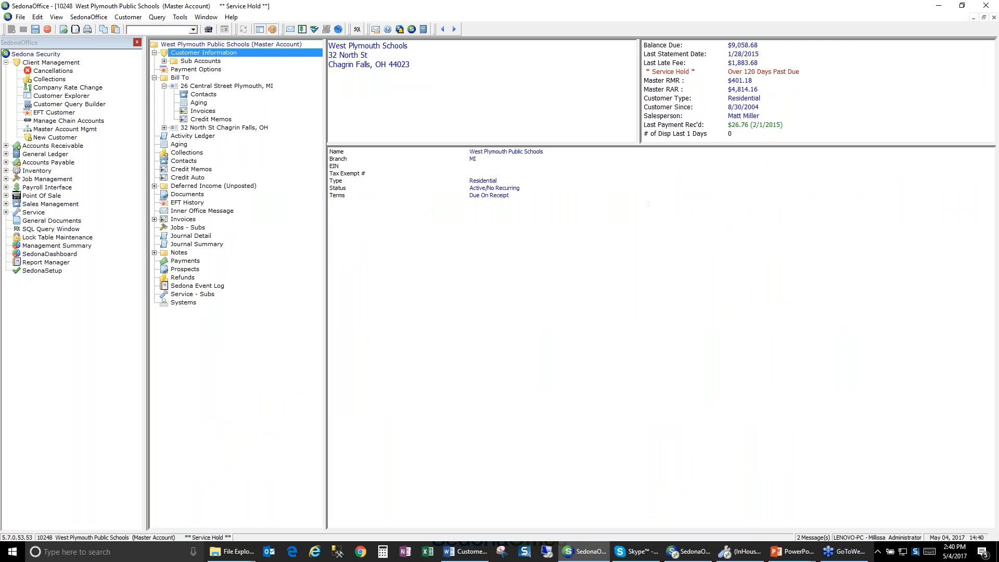
right_click(200, 53)
click(191, 58)
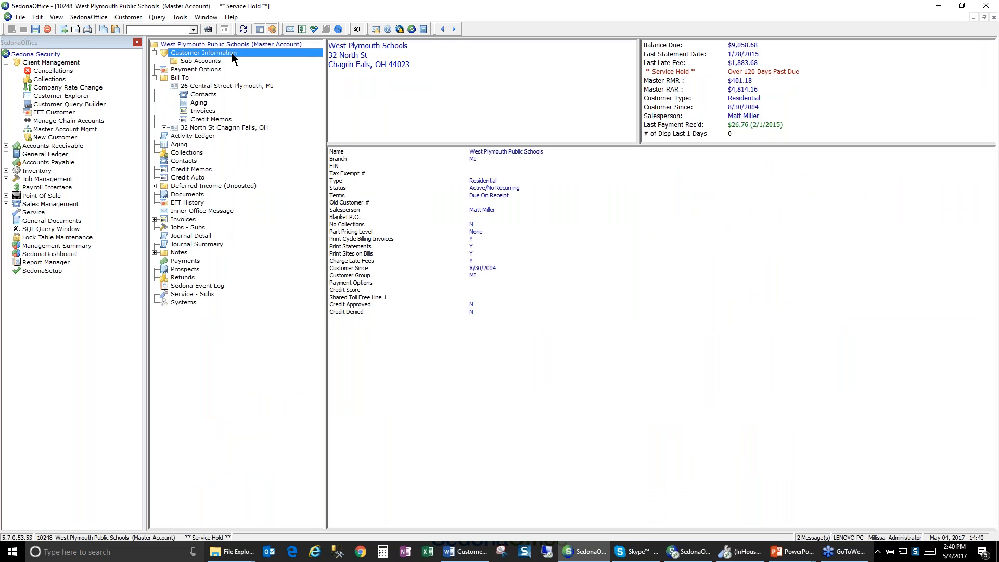
click(275, 45)
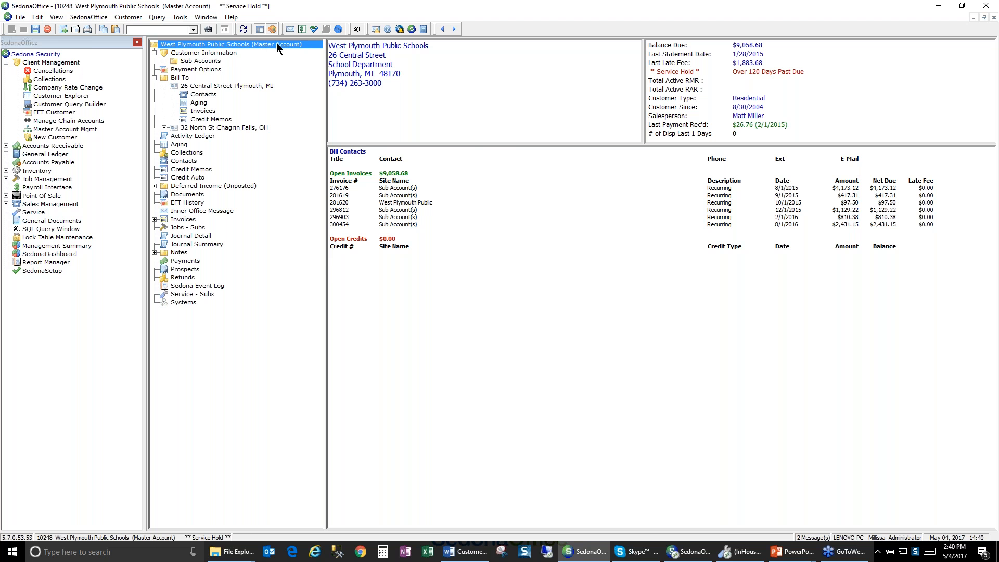
Open the West Plymouth Public Schools customer setup and review the master account's sub accounts and its services and rates
click(227, 53)
right_click(226, 54)
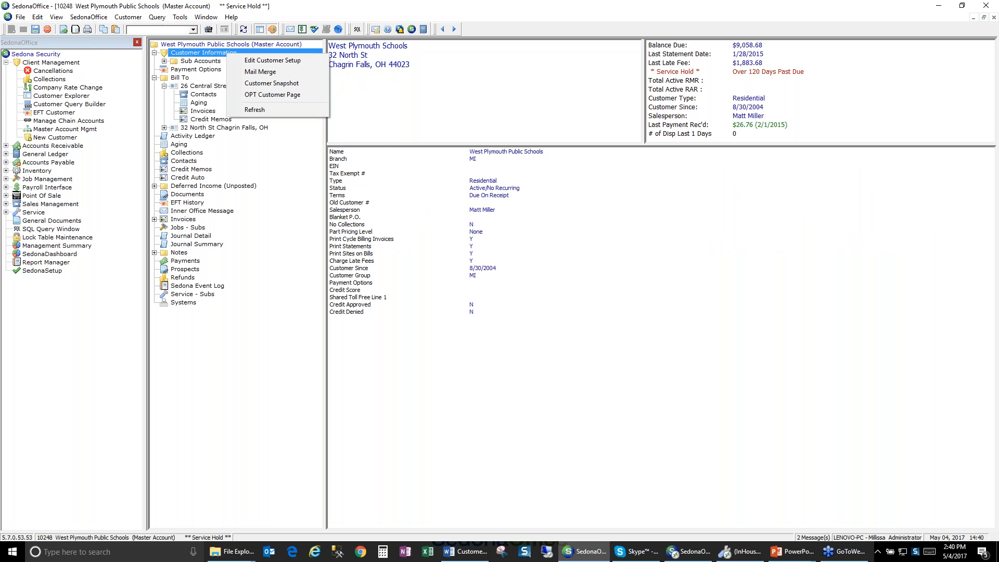
click(263, 59)
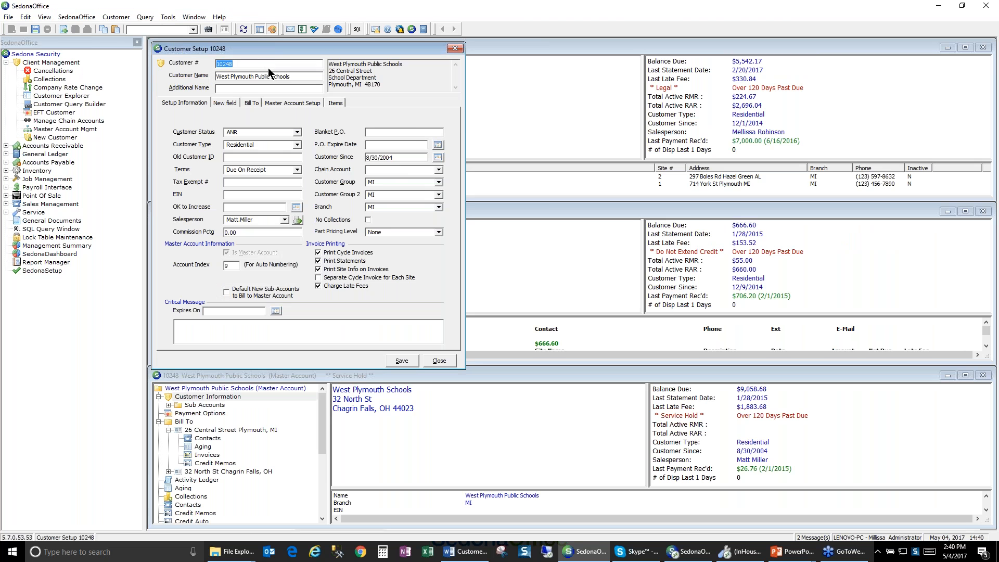
click(301, 107)
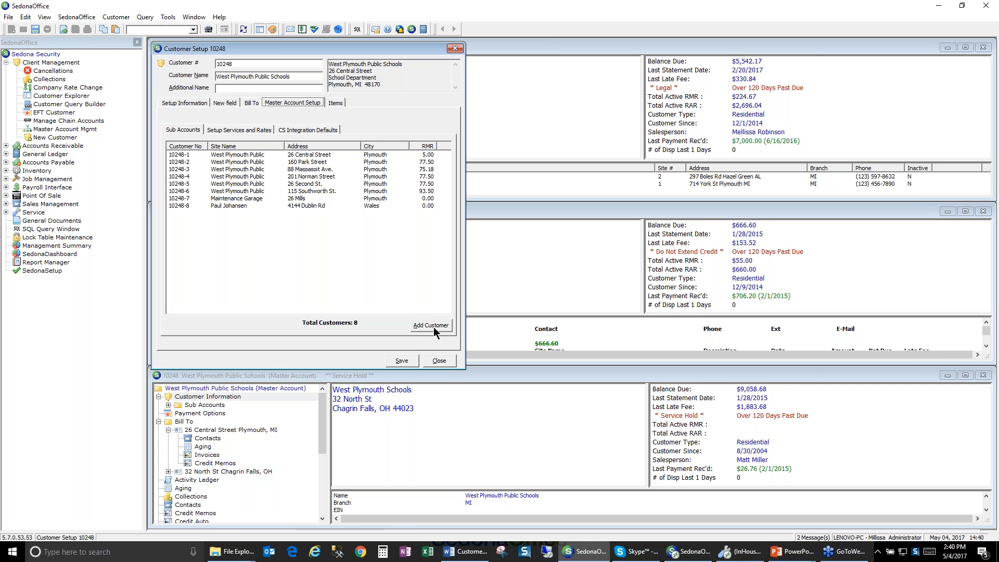
click(249, 134)
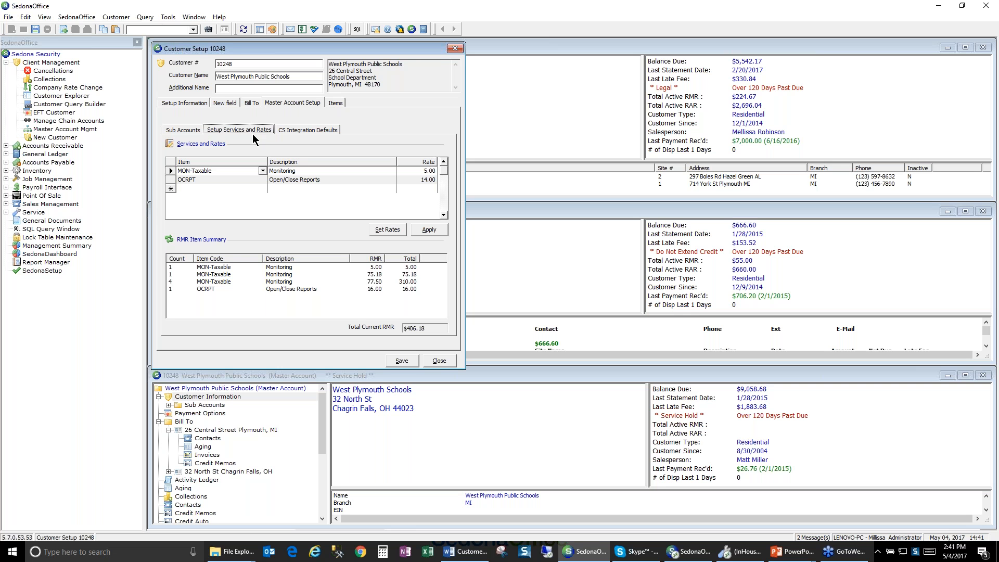
Close the customer setup and the two other customer windows, and maximize the West Plymouth Public Schools master account
click(455, 49)
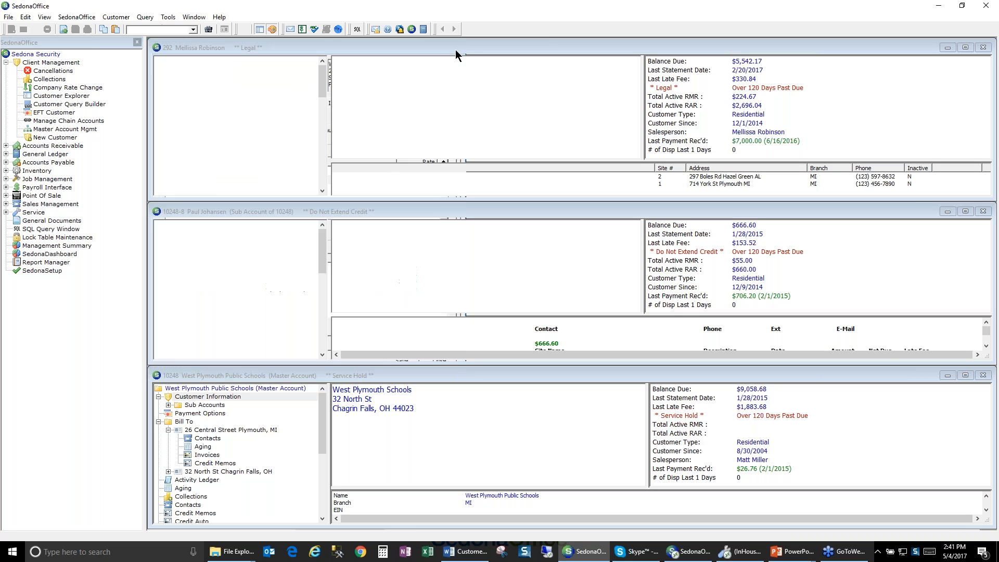
click(983, 47)
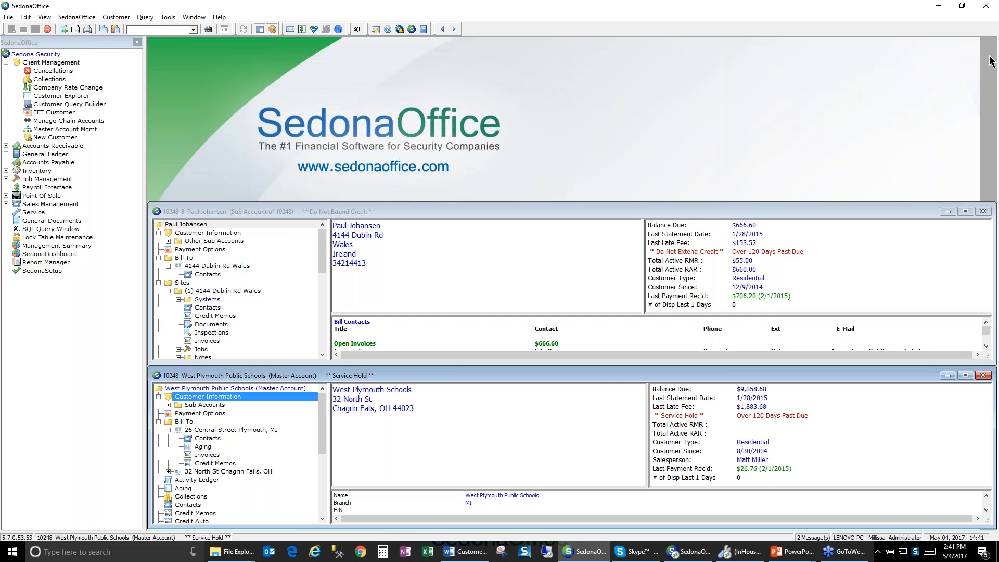
click(983, 212)
click(966, 375)
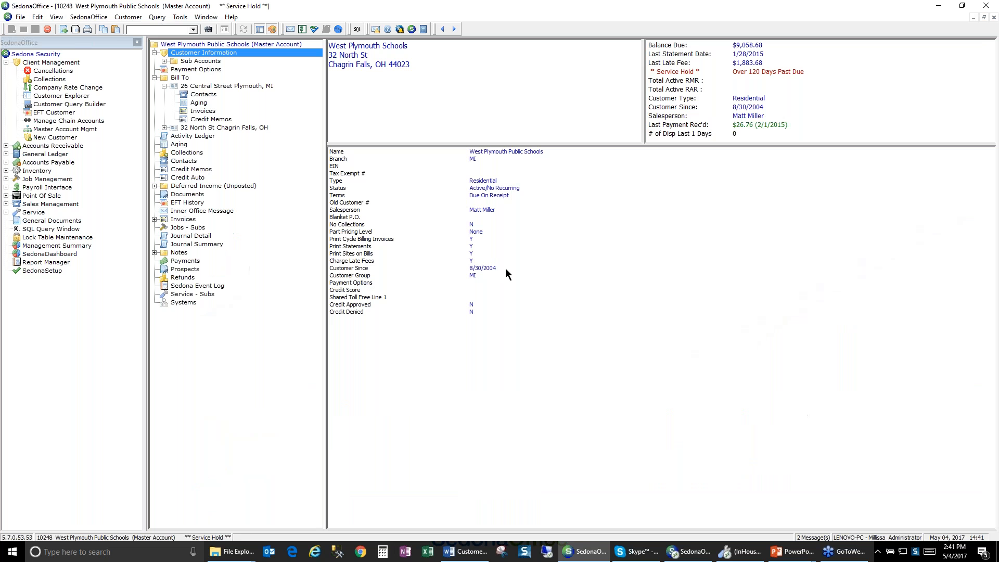
List the master account's sub accounts and open the third West Plymouth Public sub account
click(175, 63)
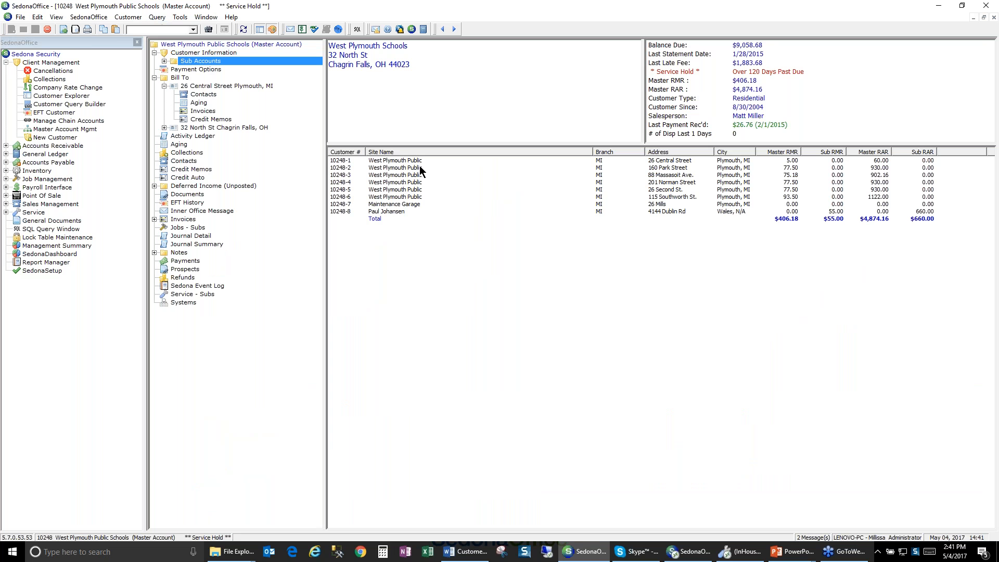
click(410, 175)
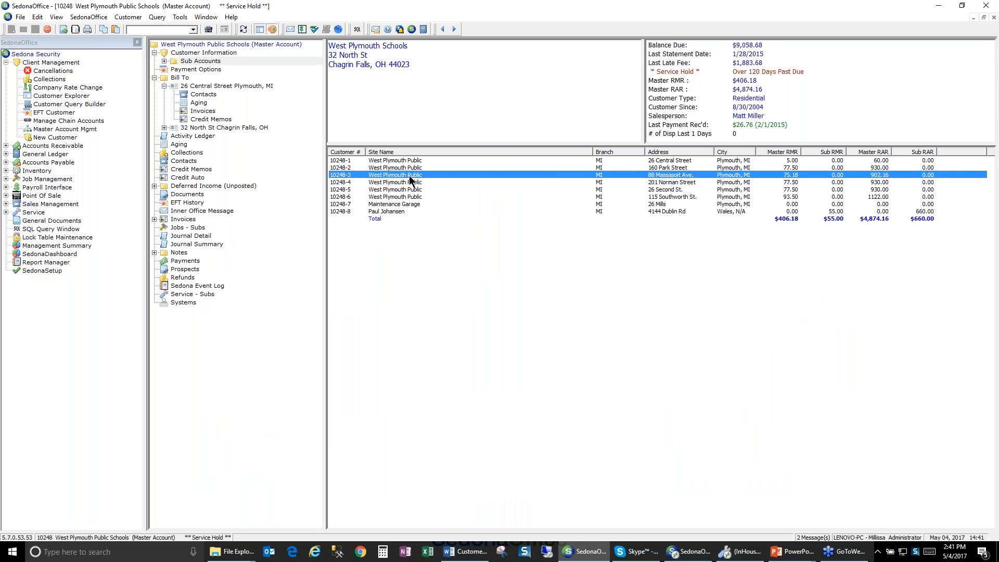
double_click(409, 176)
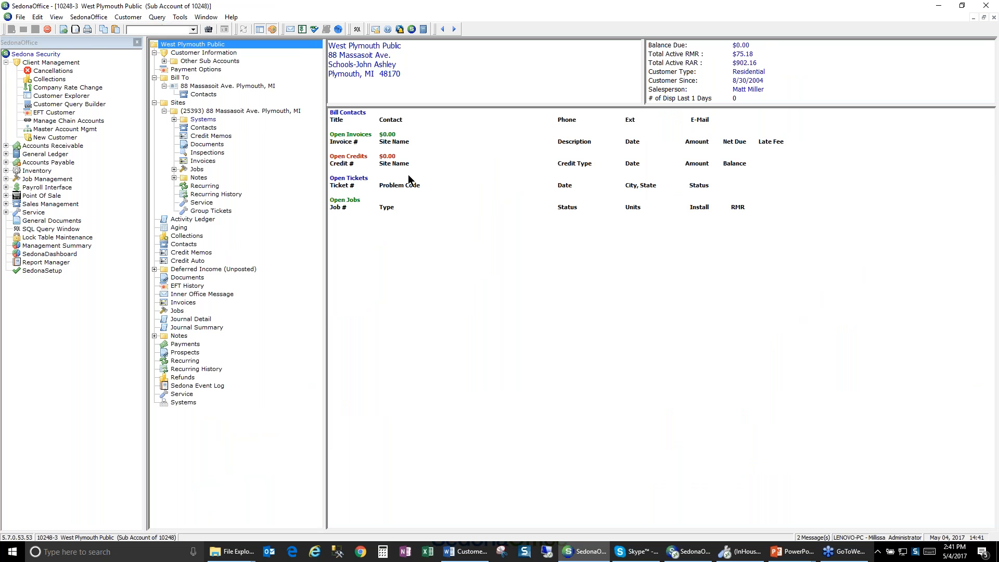
Start a new recurring item for the sub account's site and pick MON-Taxable as the item
click(211, 186)
right_click(212, 186)
click(226, 187)
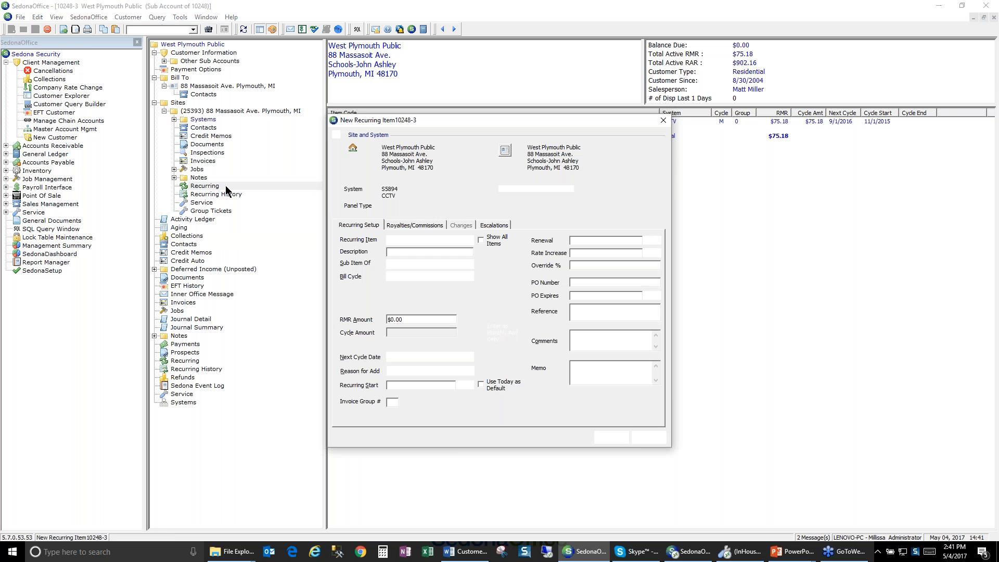
click(468, 240)
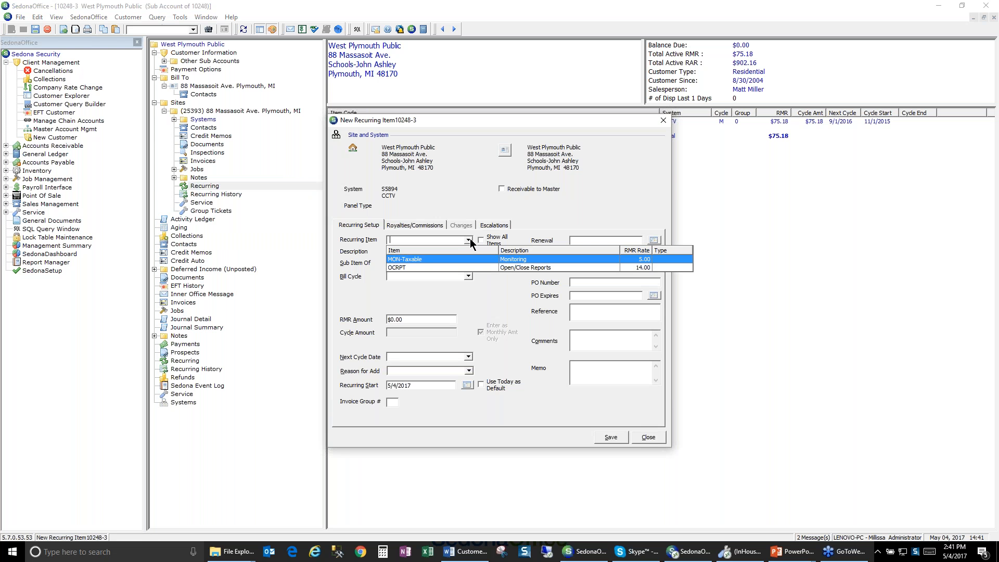
key(Return)
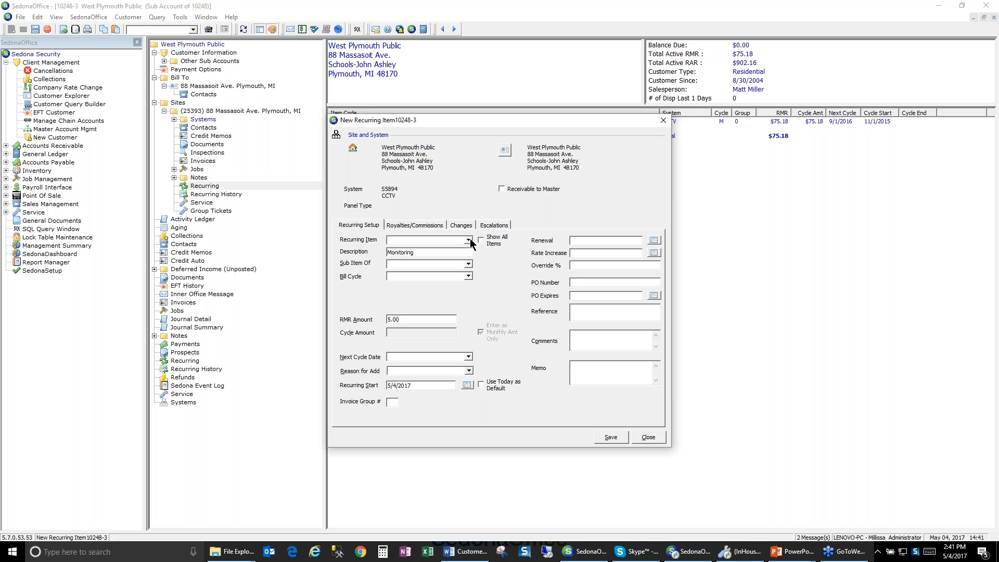
Show all items for the recurring item, browse the full list, and choose Carbon Monoxide instead
click(482, 239)
click(469, 240)
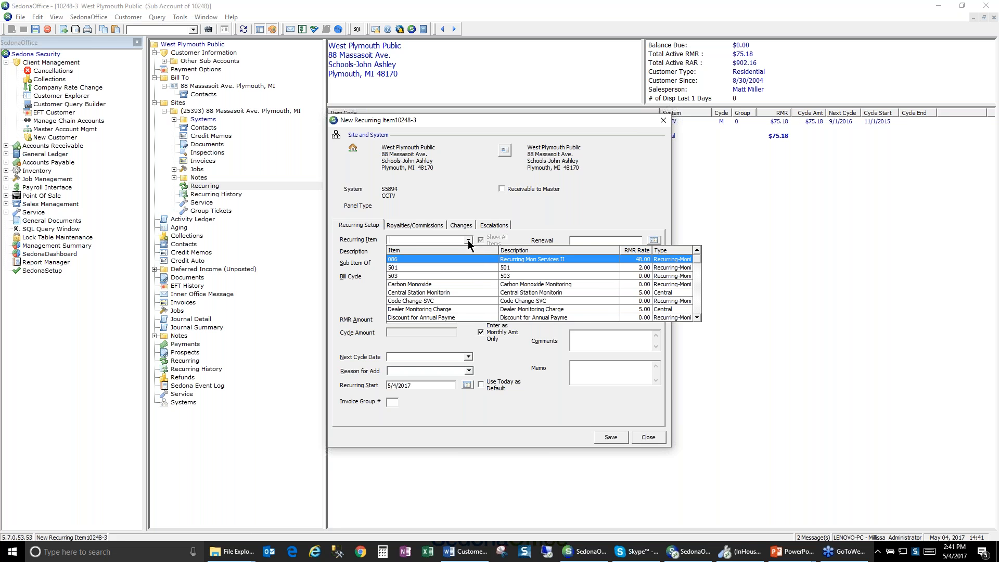
click(697, 318)
click(697, 318)
click(697, 317)
click(697, 317)
click(698, 317)
click(698, 317)
click(698, 317)
click(698, 317)
click(697, 318)
click(698, 317)
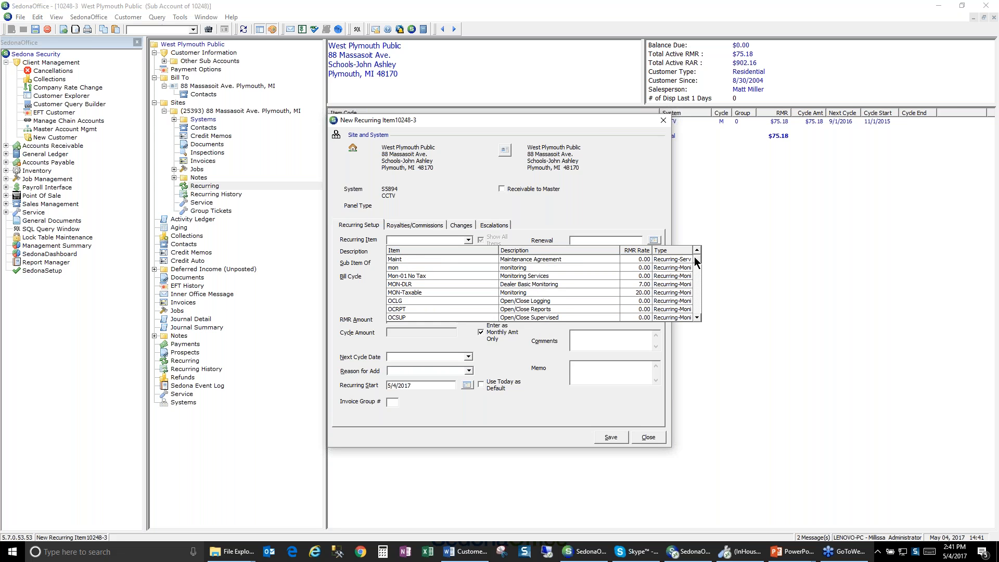
drag(695, 257, 695, 255)
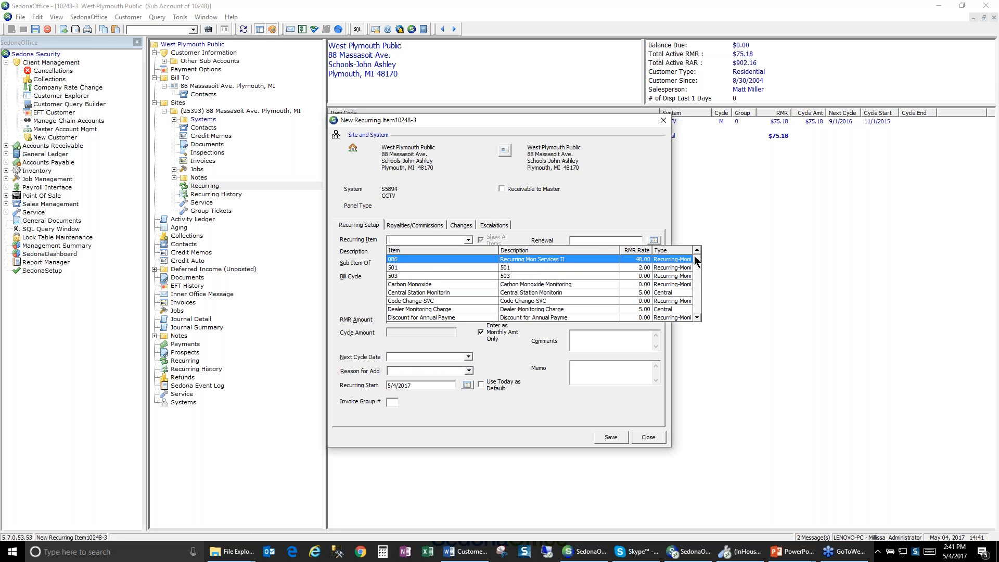
click(457, 286)
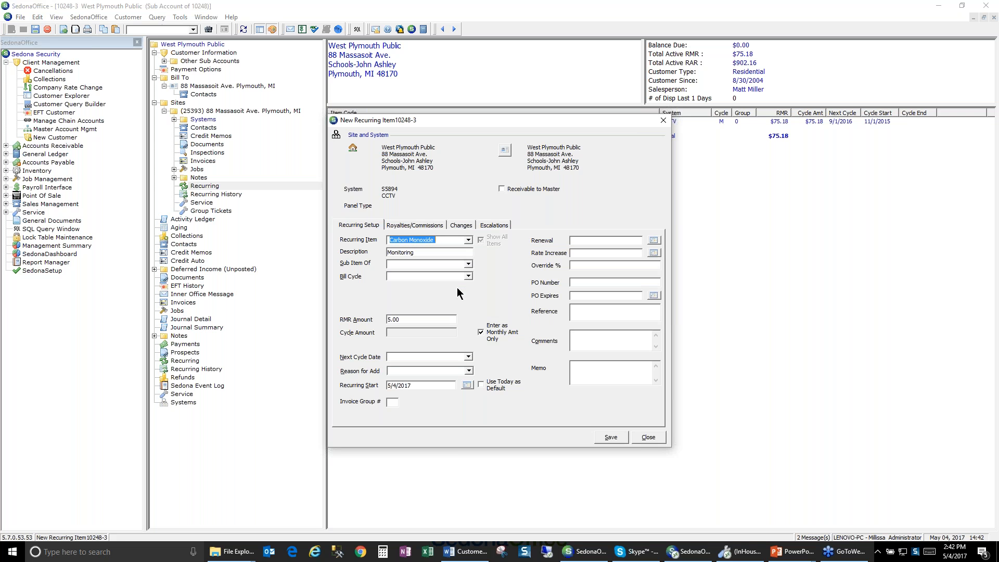
Set the bill cycle to Monthly, the next cycle date to 01-May-17, and the reason for add to New RMR
click(469, 276)
click(452, 294)
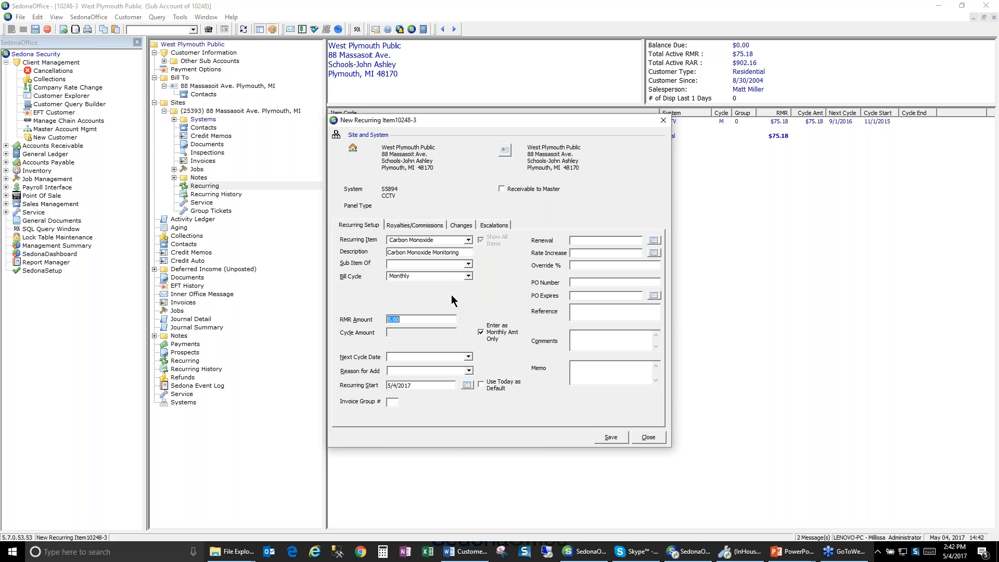
click(468, 357)
click(446, 367)
click(456, 372)
click(456, 372)
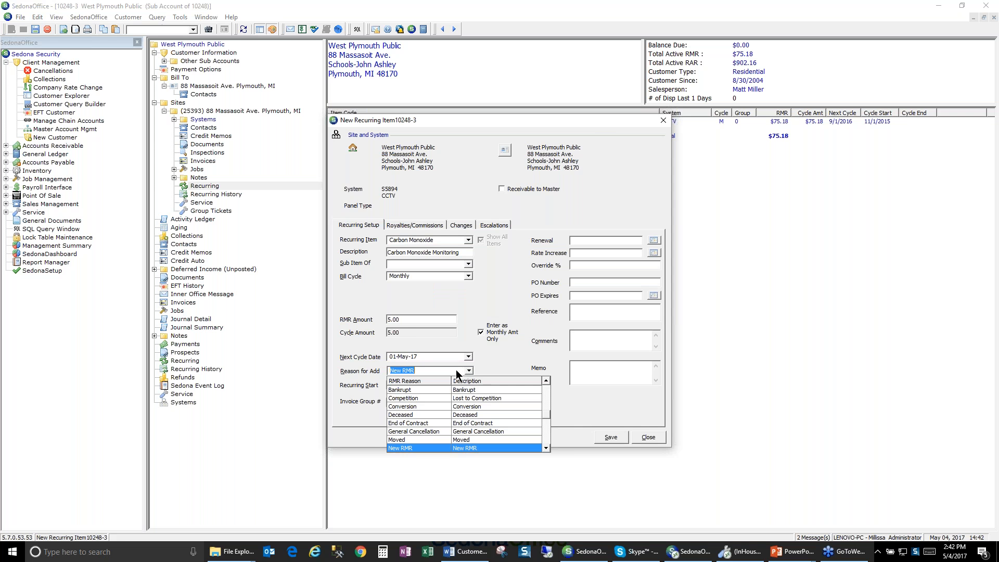
click(417, 445)
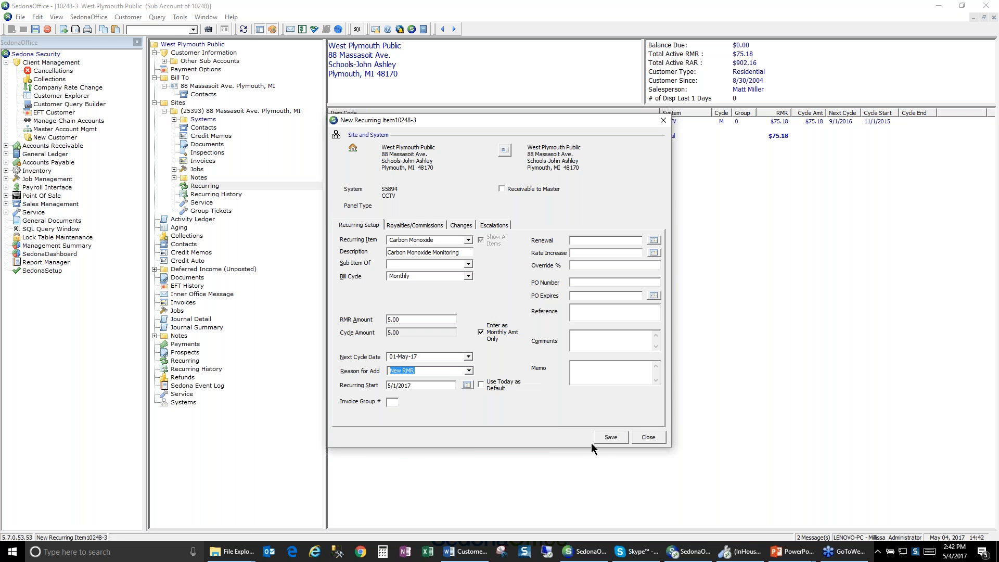
Save the Carbon Monoxide recurring item with the event log note "add"
click(610, 439)
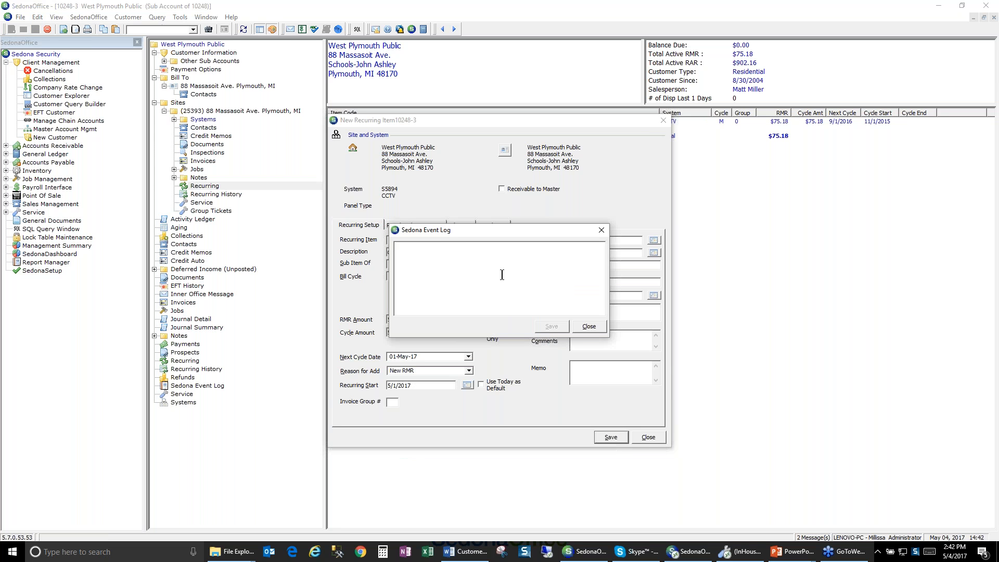
text(add)
click(552, 326)
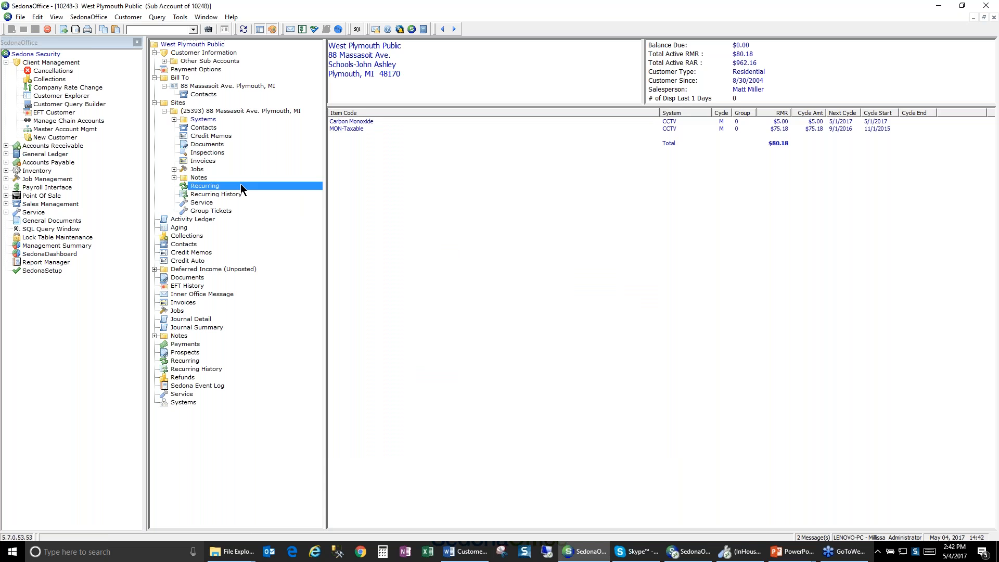
Display the sub account's summary page and close its customer window
click(223, 136)
click(203, 46)
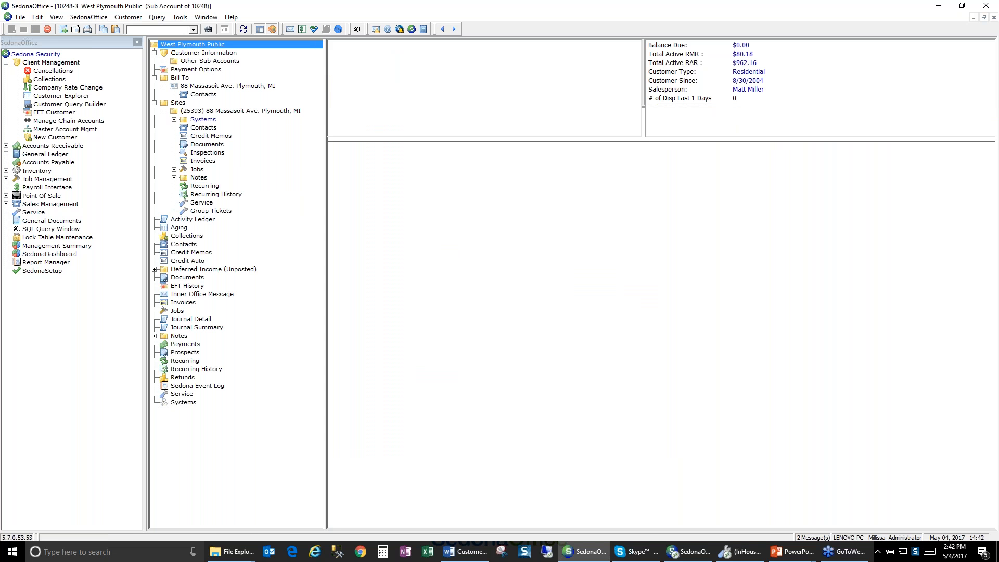
click(994, 17)
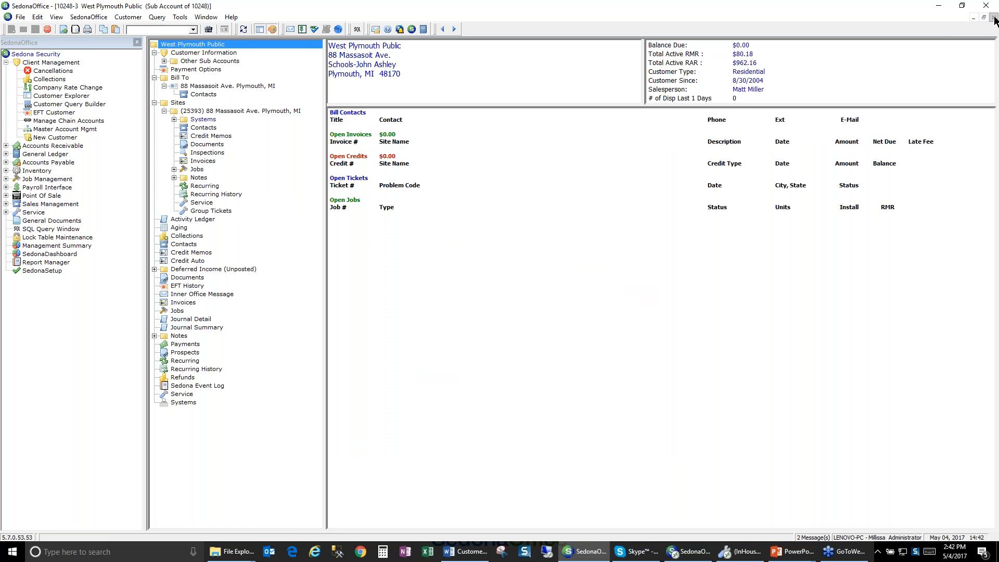
Review the Carbon Monoxide line in the master account's setup of services and rates, and close the master account
click(220, 53)
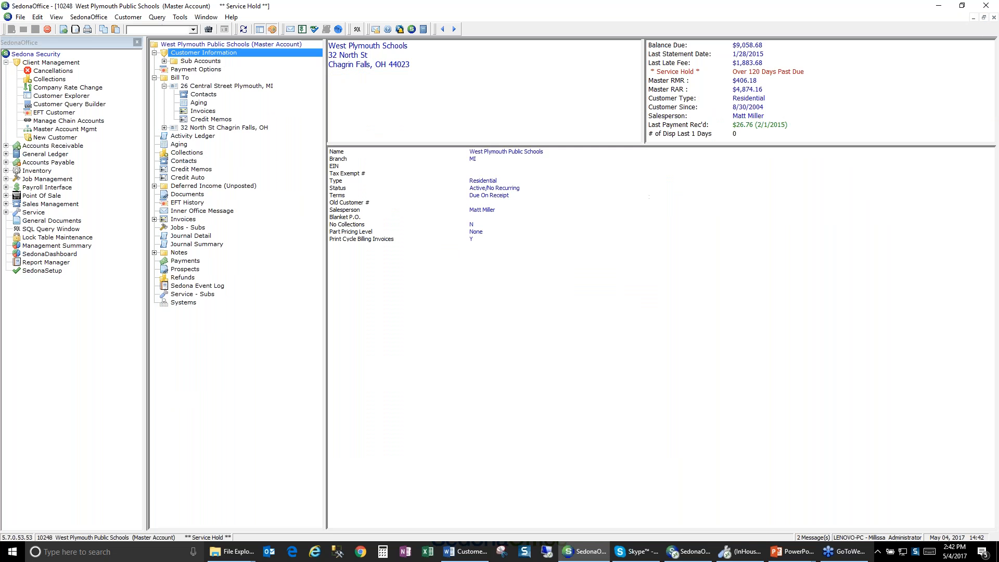
right_click(219, 53)
click(237, 60)
click(293, 102)
click(255, 131)
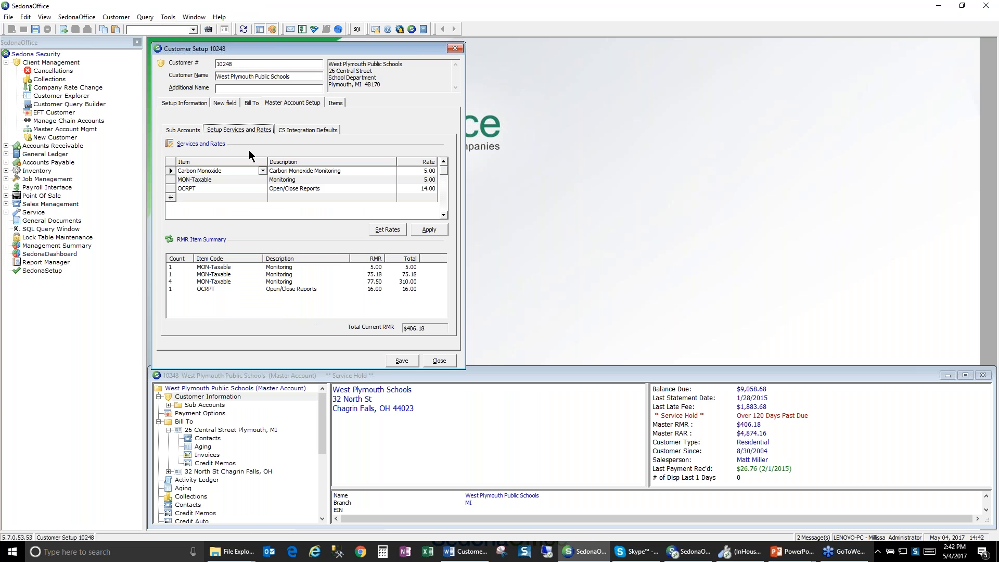
click(170, 171)
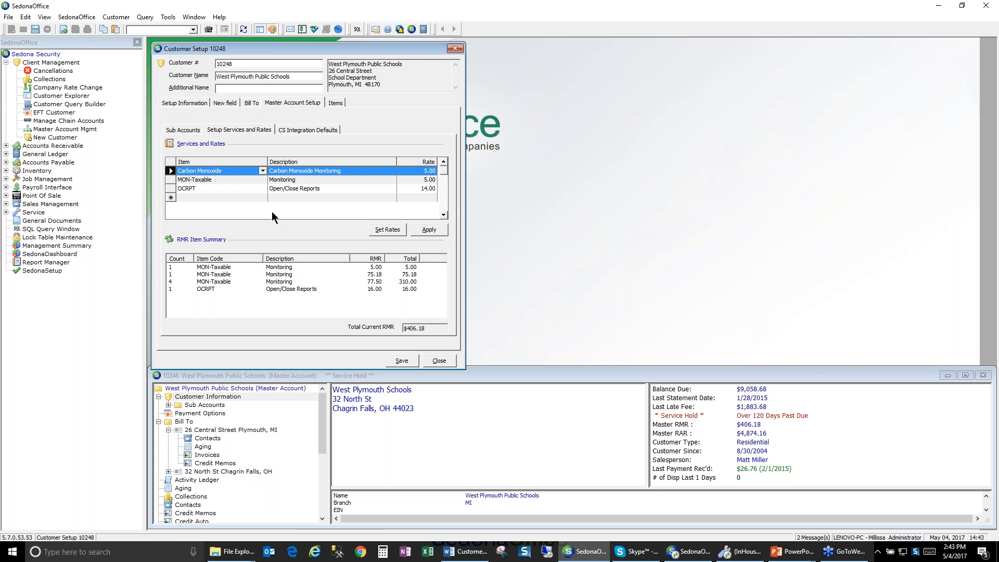
click(455, 48)
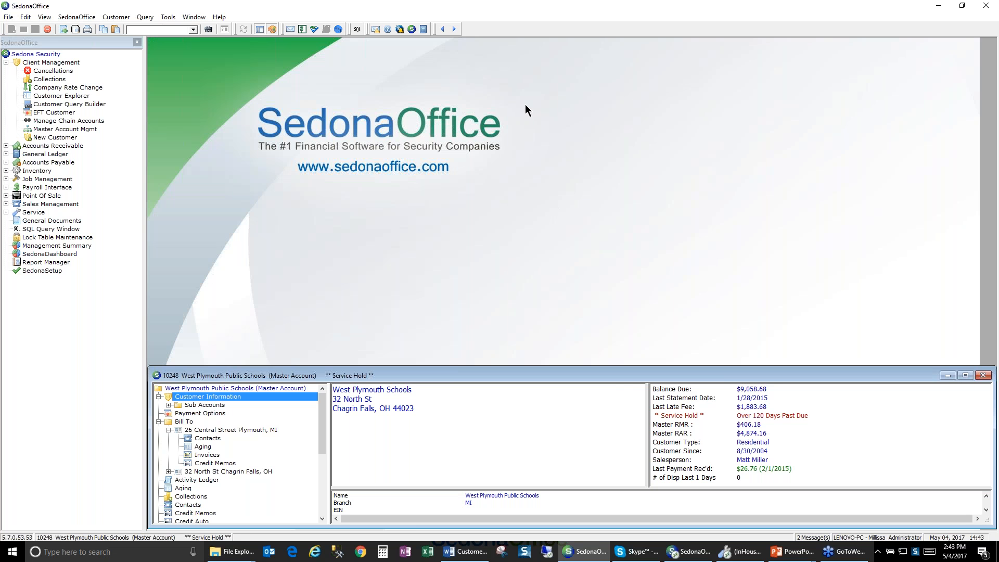
click(983, 375)
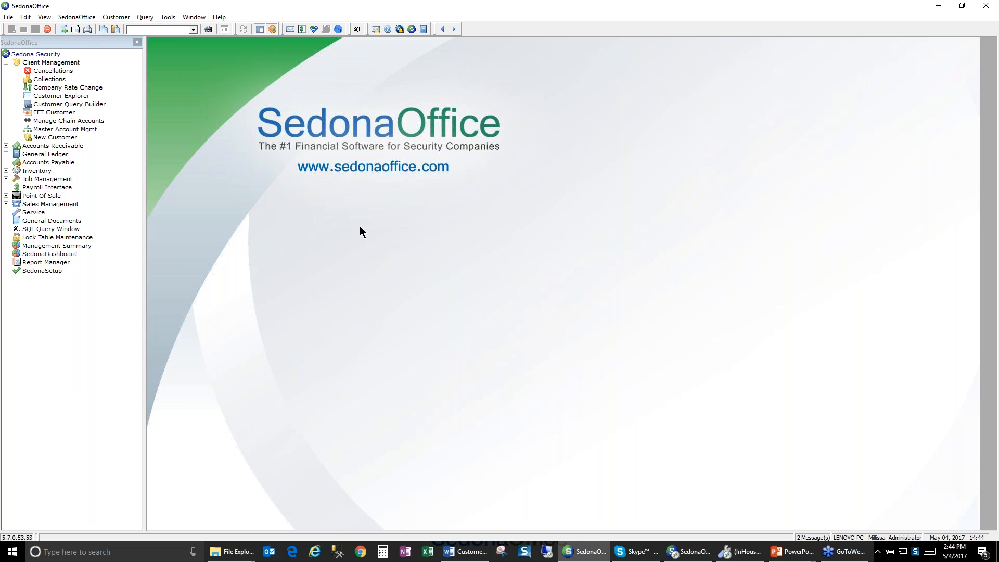
Reopen the fourth recent customer, a West Plymouth Public sub account, and display its site's recurring items
click(193, 30)
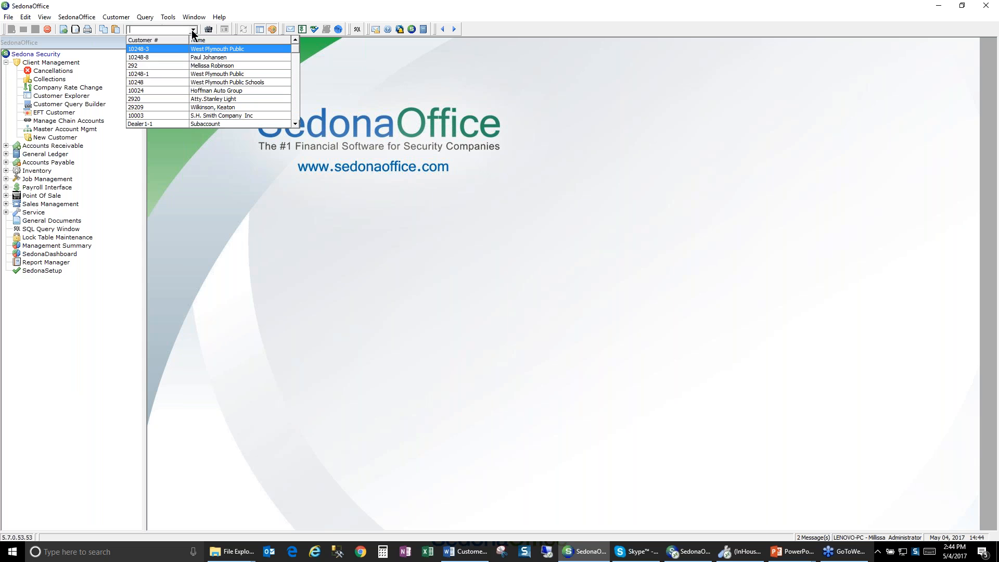
click(179, 74)
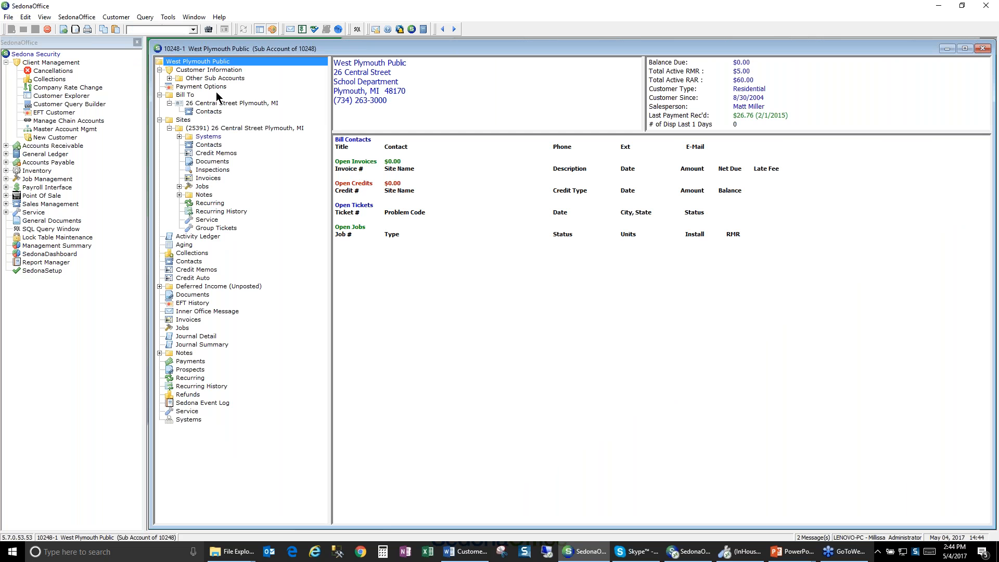
click(210, 204)
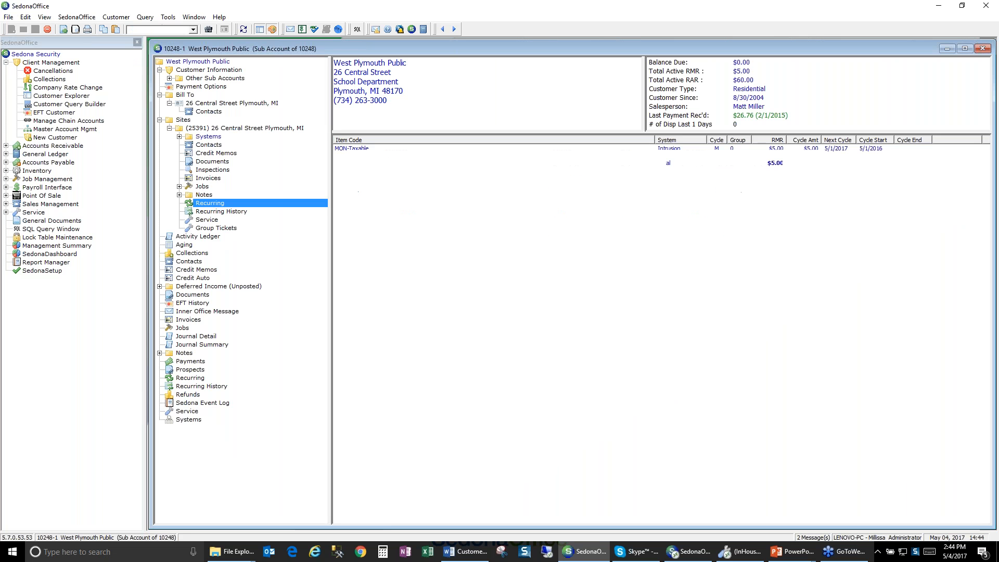
Open the MON-Taxable recurring item to review its Receivable to Master and billing settings, and close it
click(360, 148)
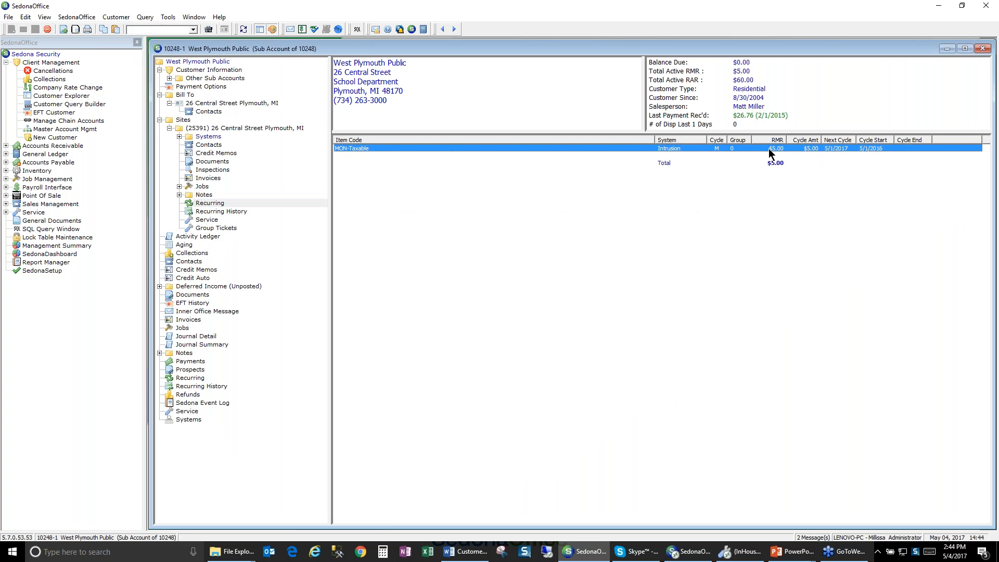
double_click(412, 148)
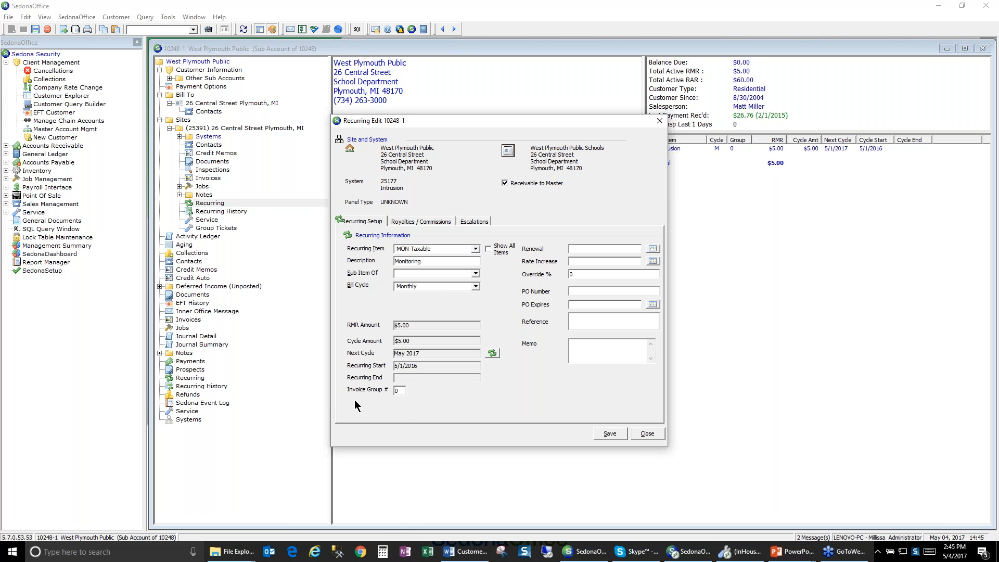
click(657, 121)
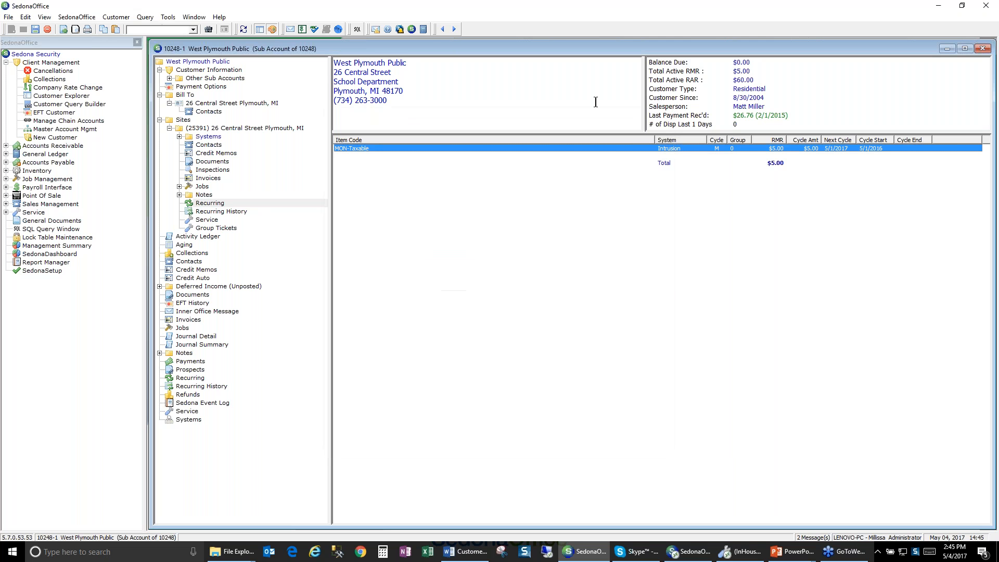
Examine the new cycle invoicing form in Accounts Receivable and close cycle invoicing without creating a cycle
click(6, 146)
click(48, 163)
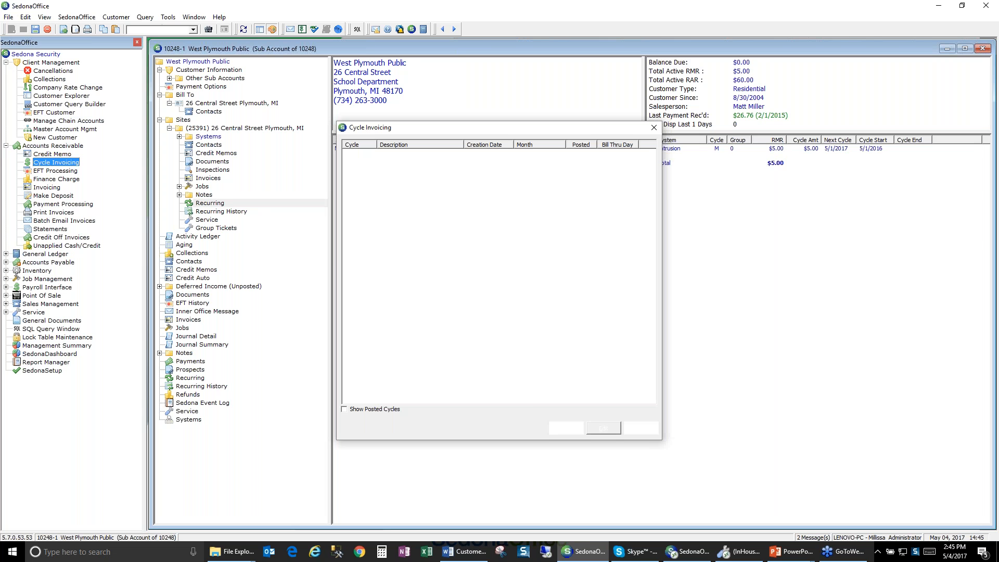
click(575, 427)
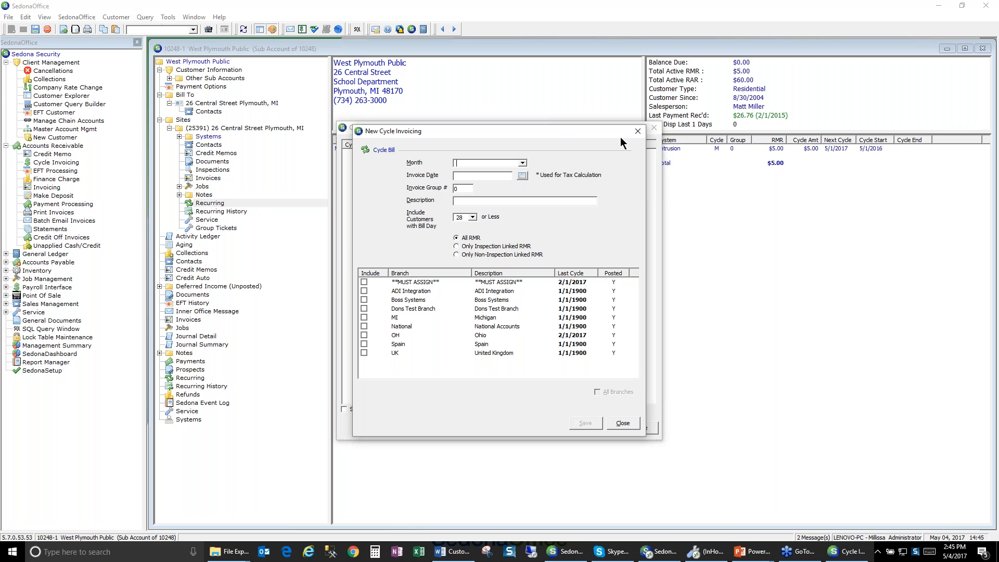
click(638, 132)
click(654, 128)
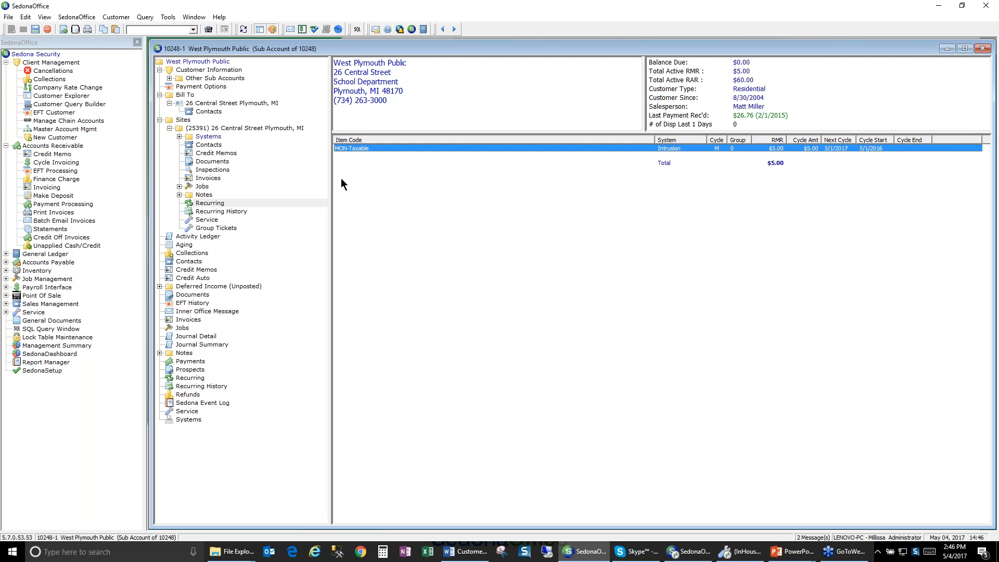
Display the equipment list of the sub account's Intrusion system
click(179, 136)
click(230, 170)
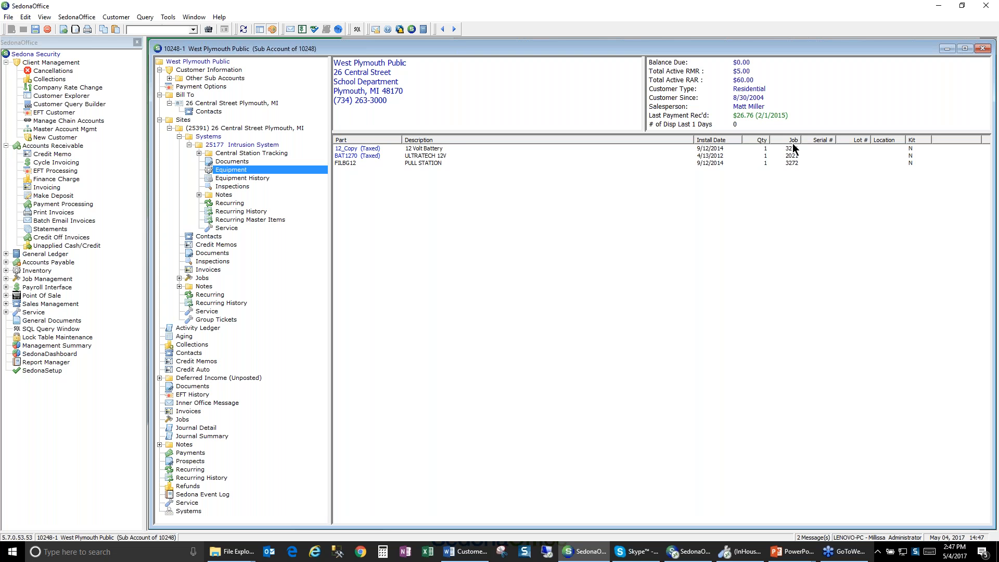
Close the West Plymouth Public sub account and open the fourth recent customer, whose first site is in Plymouth
click(983, 49)
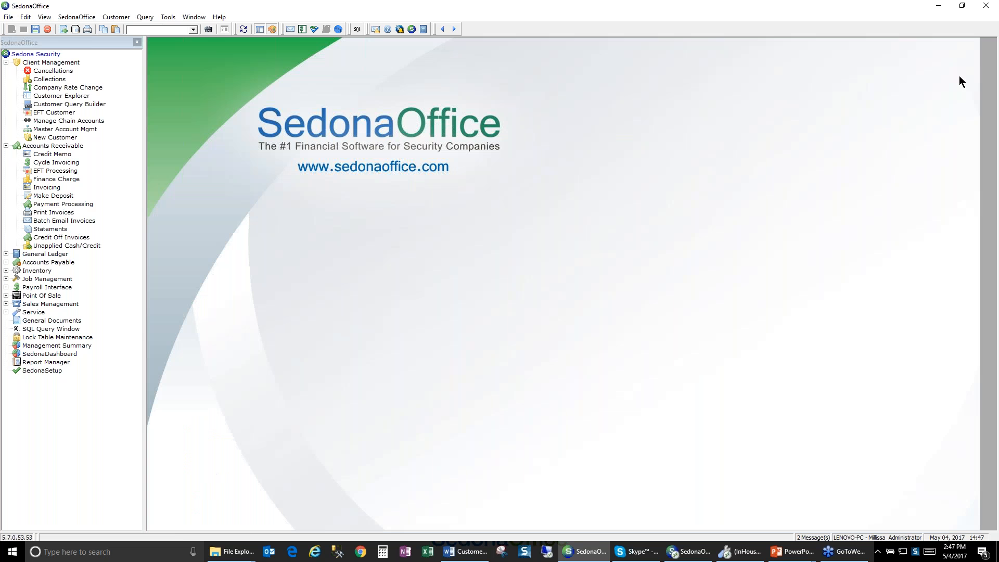
click(193, 30)
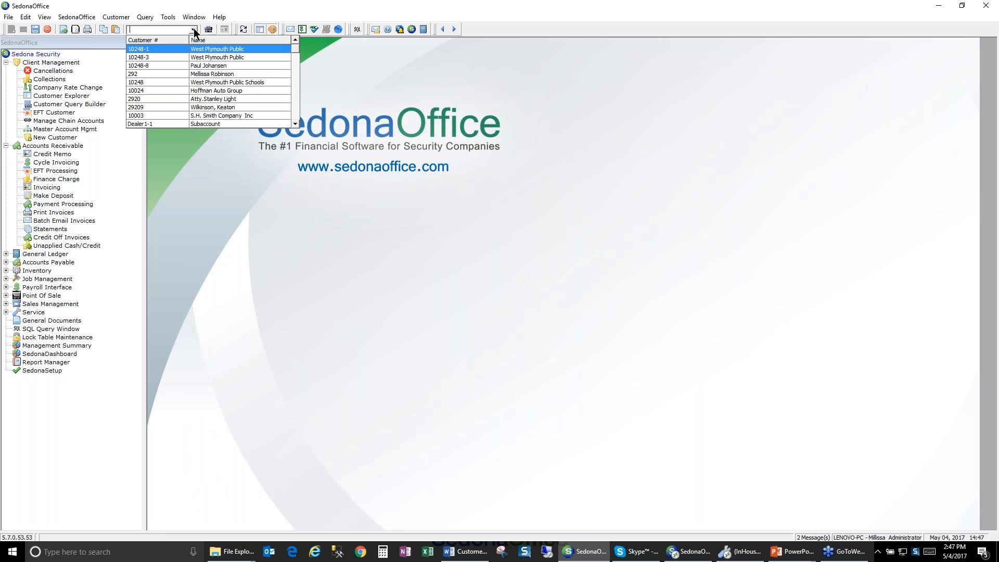
click(205, 74)
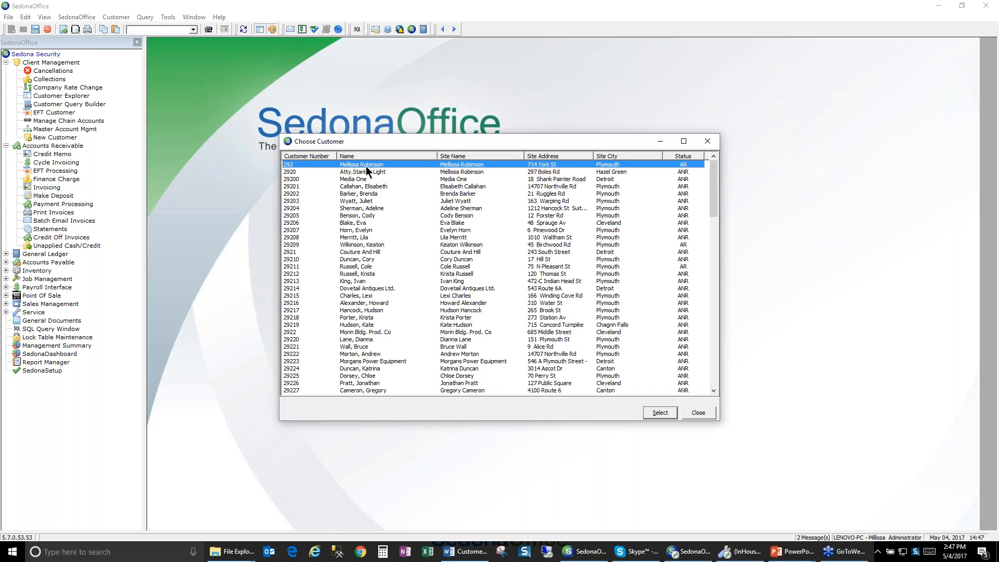
double_click(371, 165)
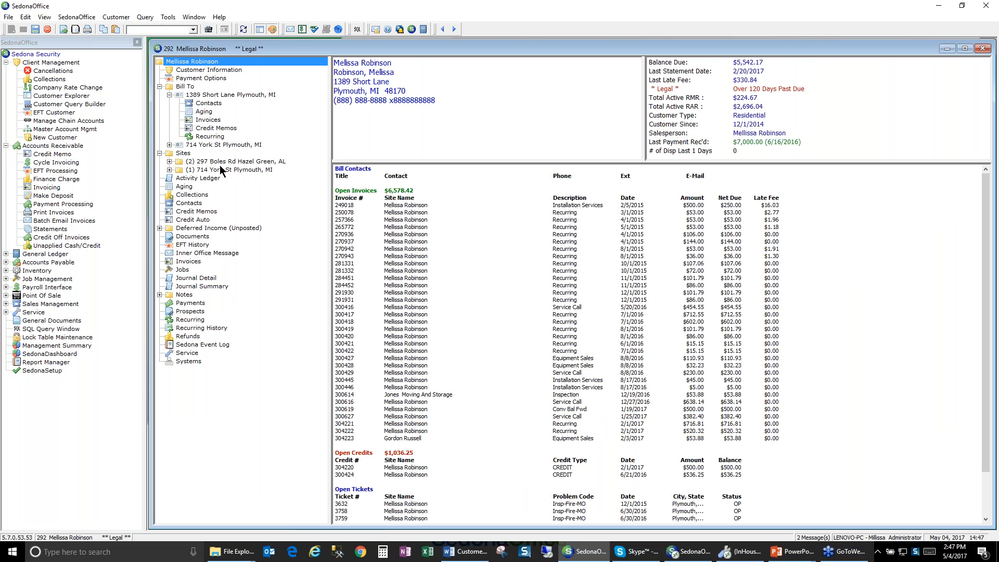
Open the EFT setup from the customer's Payment Options, review the credit card Auto Bill To Recurring choices, and close it
click(205, 80)
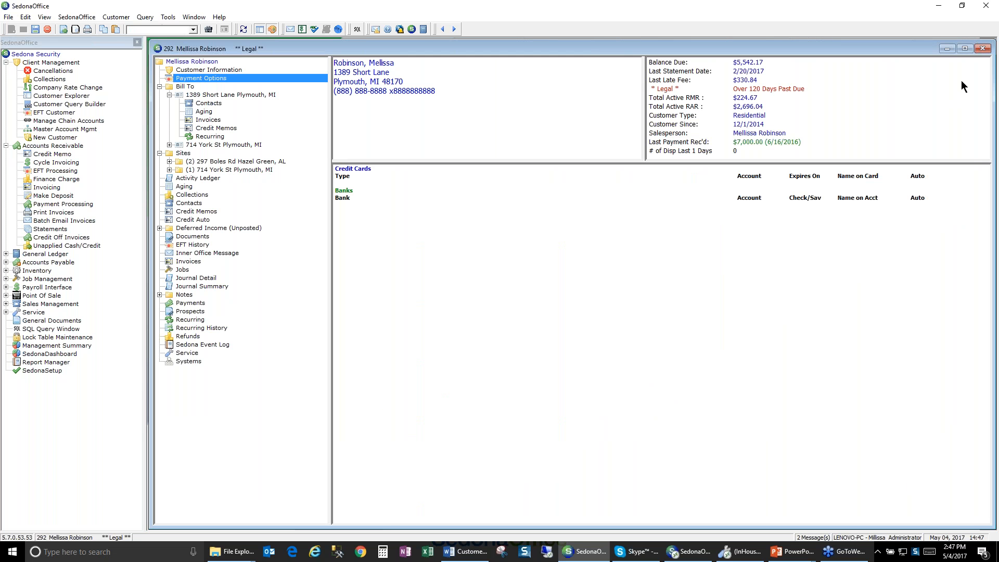
right_click(198, 78)
click(213, 83)
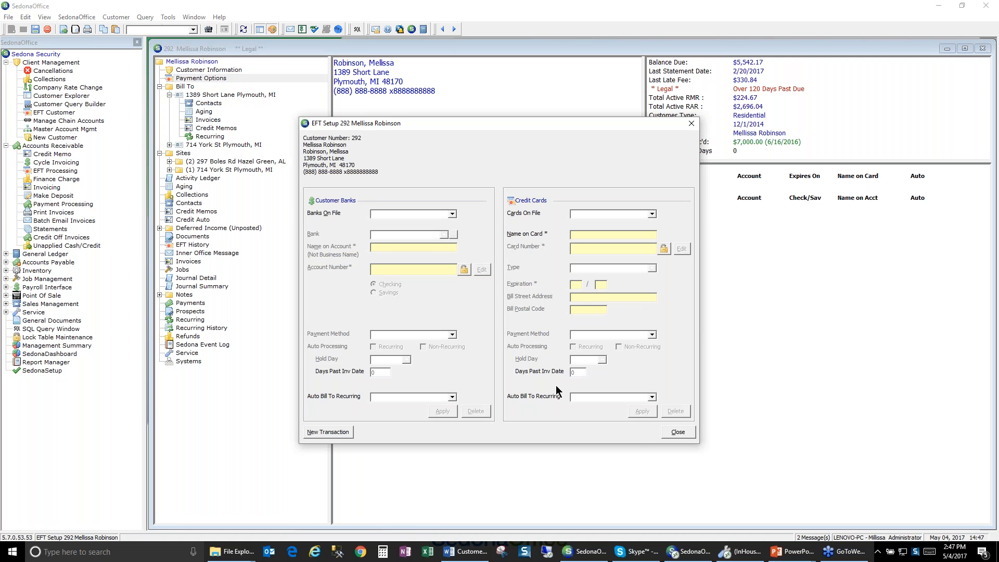
click(652, 398)
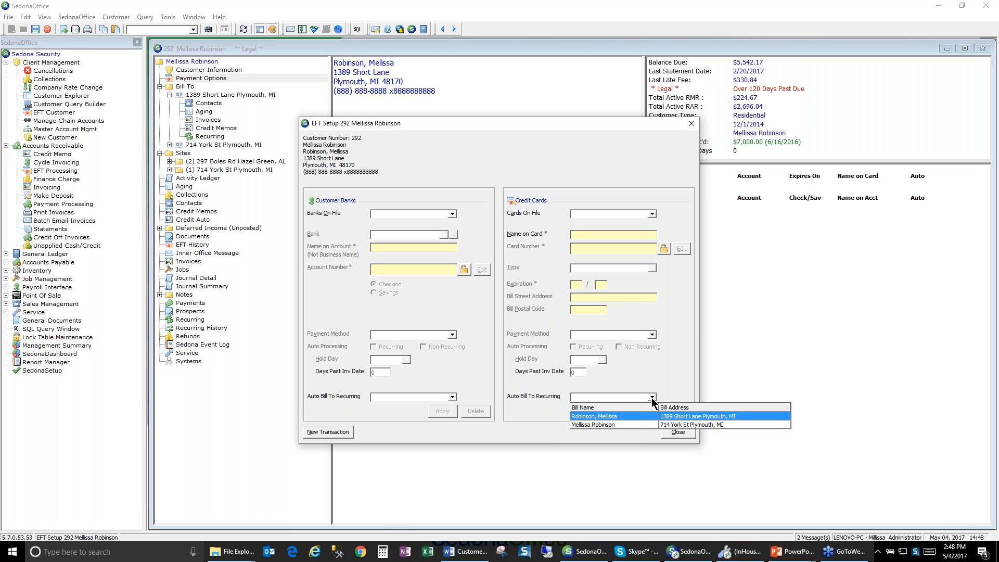
click(665, 359)
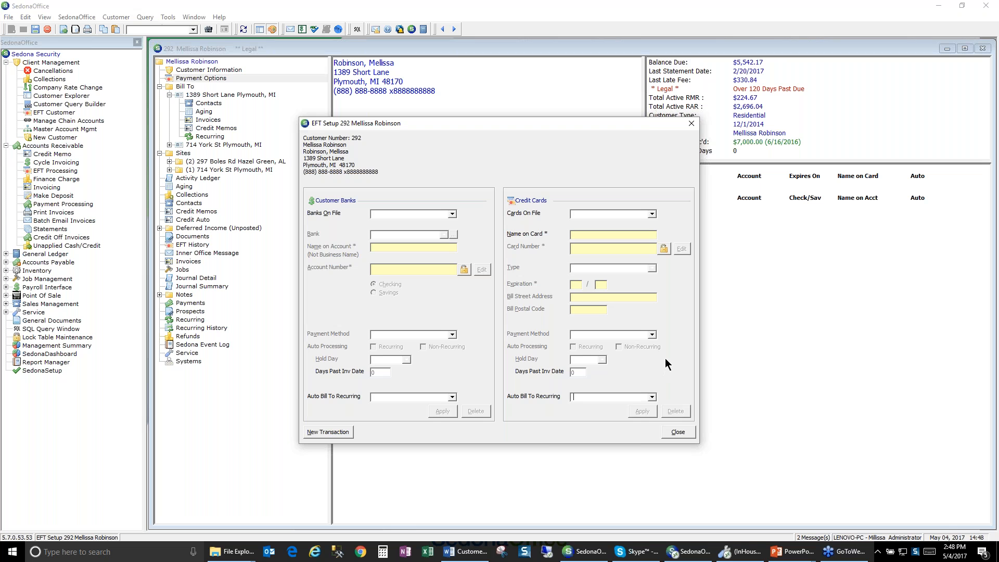
click(679, 432)
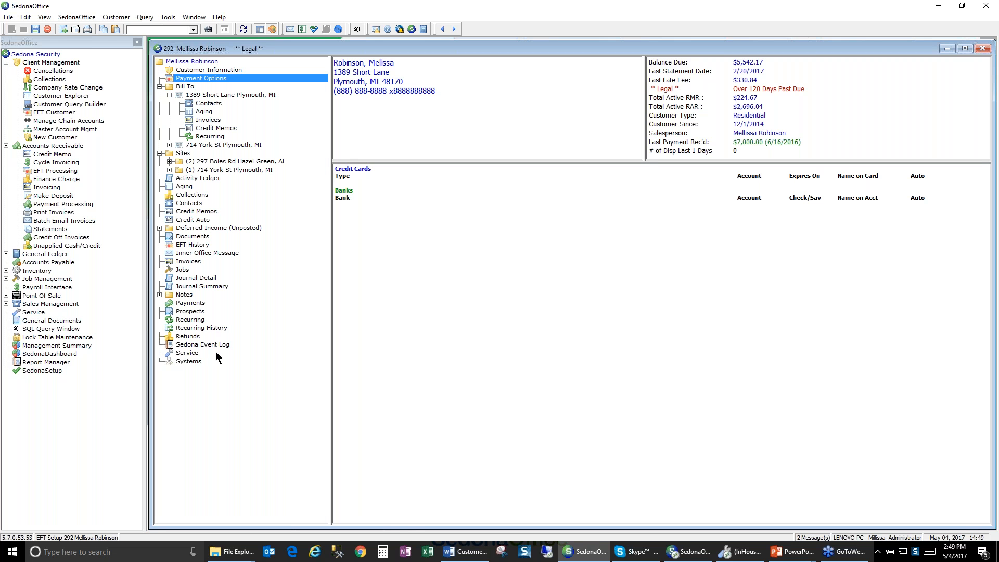
Switch to the running PowerPoint slide show and go back to the Customer Name Formatting slide
key(alt+Tab)
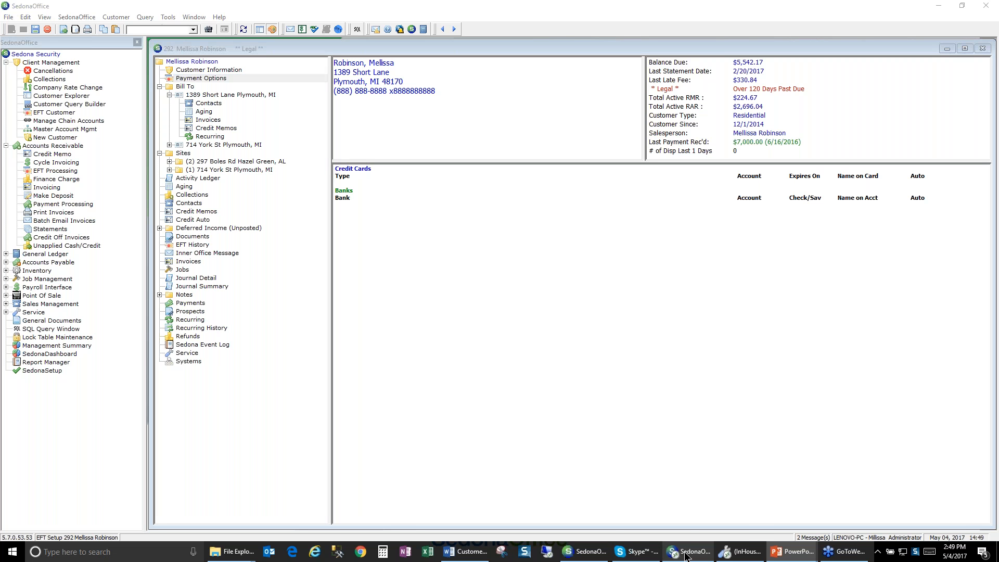
mouse_move(686, 556)
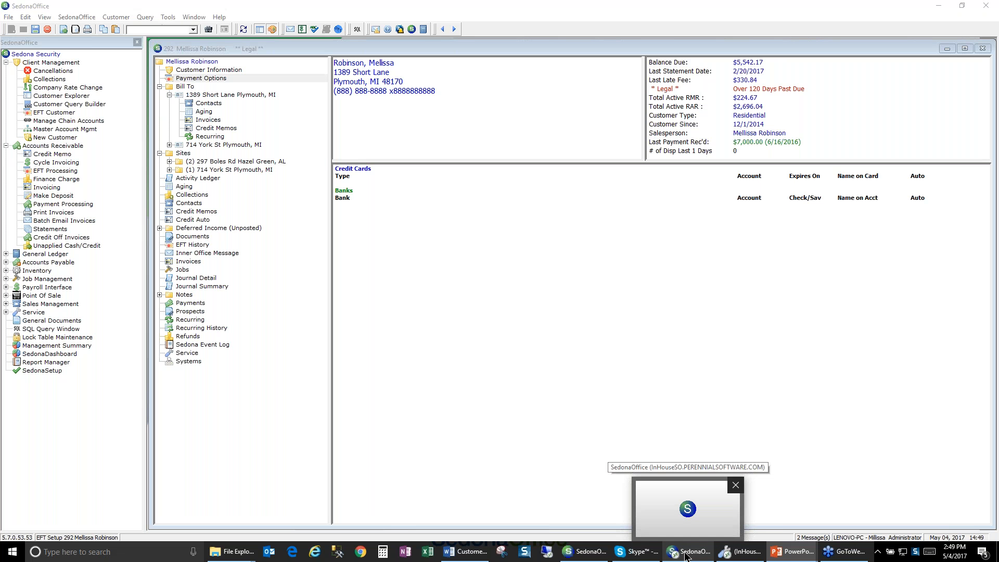
mouse_move(791, 553)
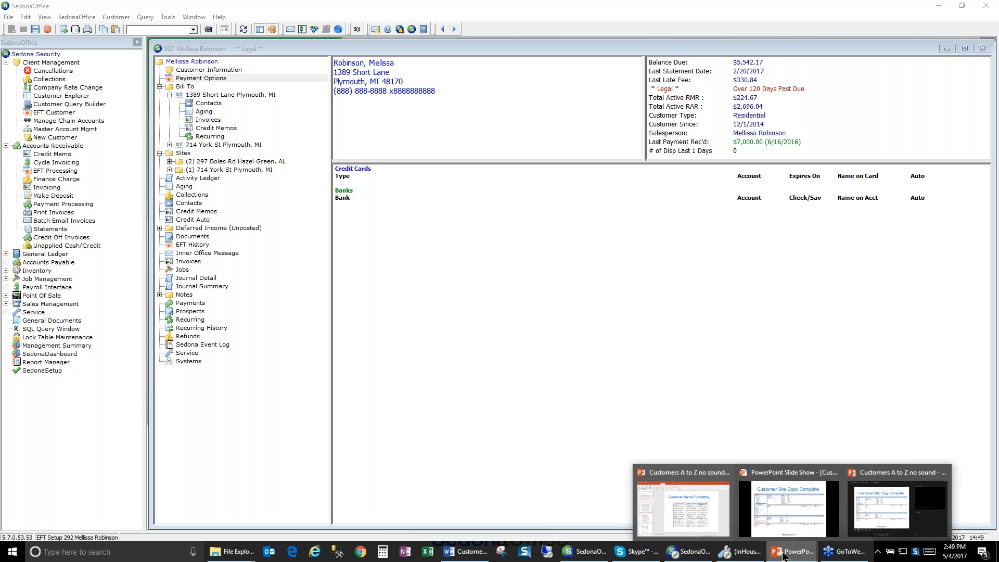
click(787, 516)
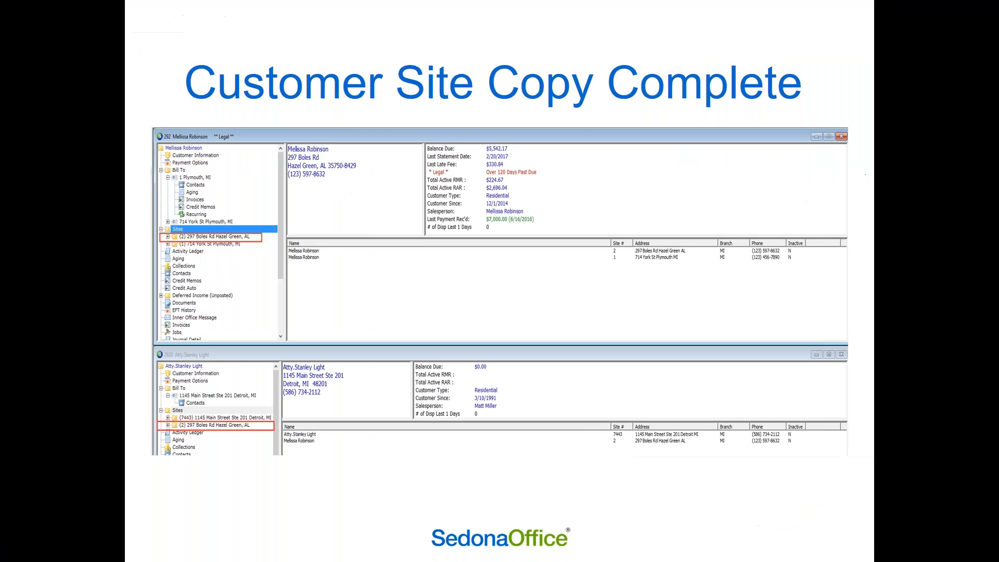
key(Left)
key(Left)
key(Left)
key(Left)
key(Left)
key(Left)
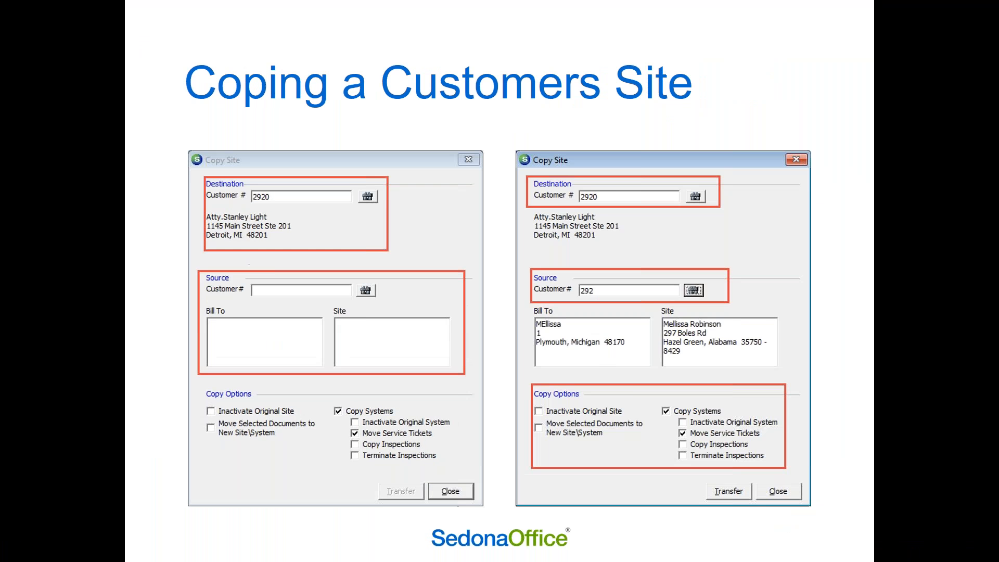
key(Left)
key(Left)
key(Left)
key(Left)
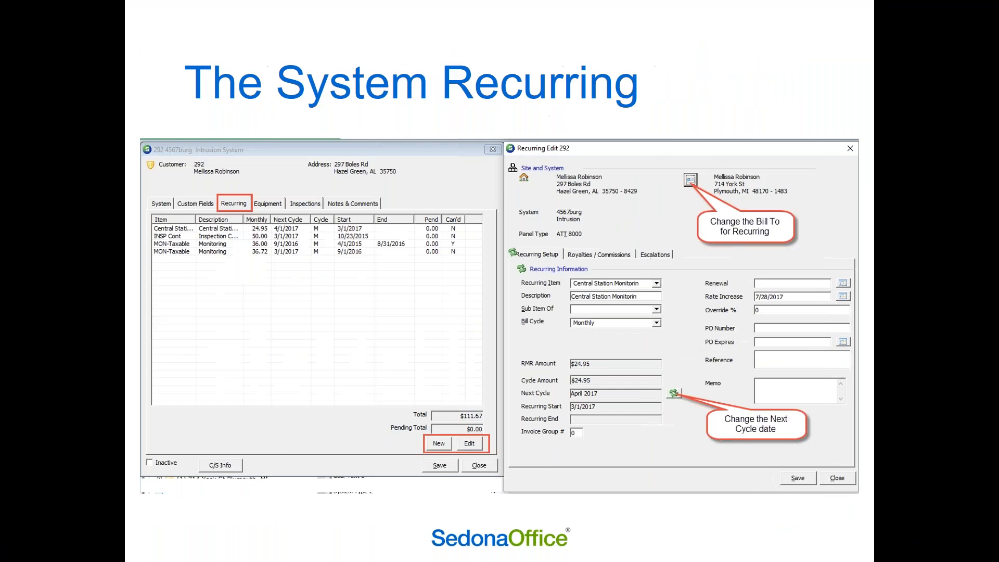
key(Left)
key(Right)
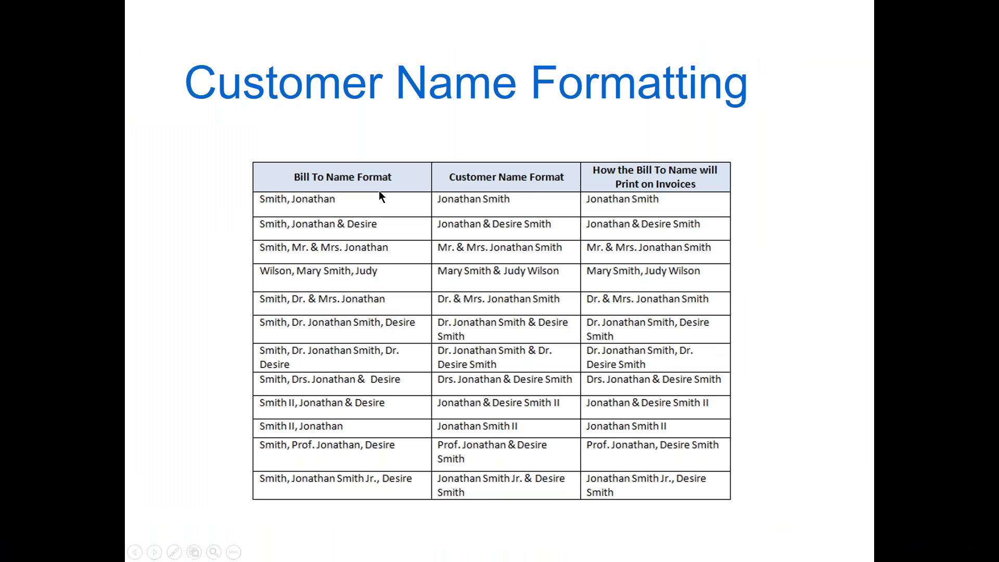
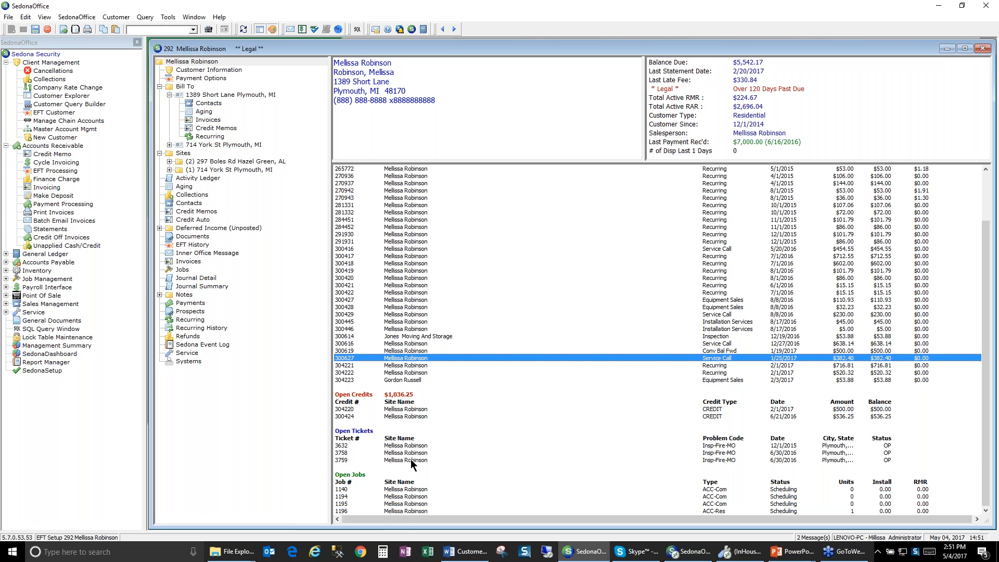
Open the last inspection ticket under the customer's Open Tickets and display its equipment and parts
click(411, 461)
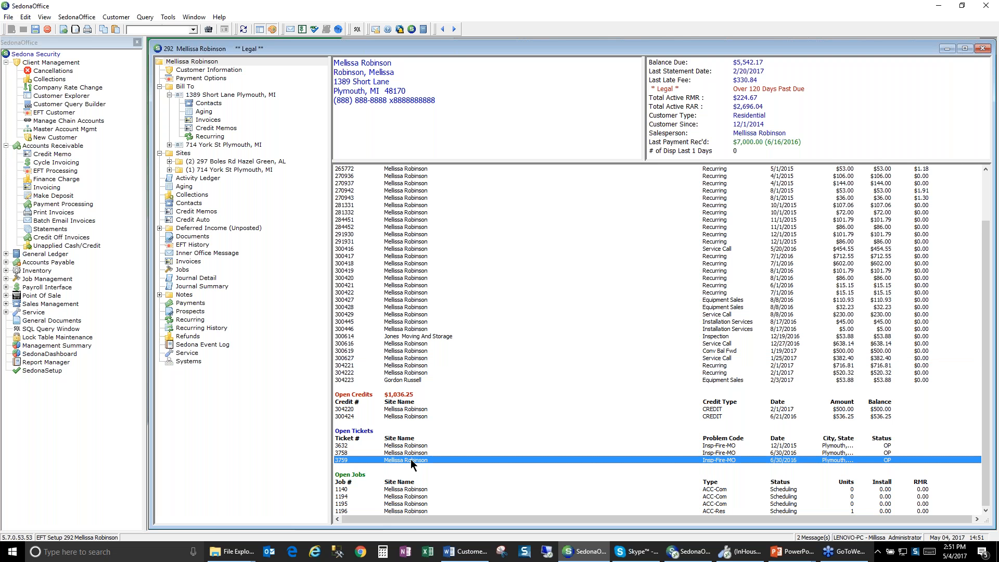
double_click(406, 457)
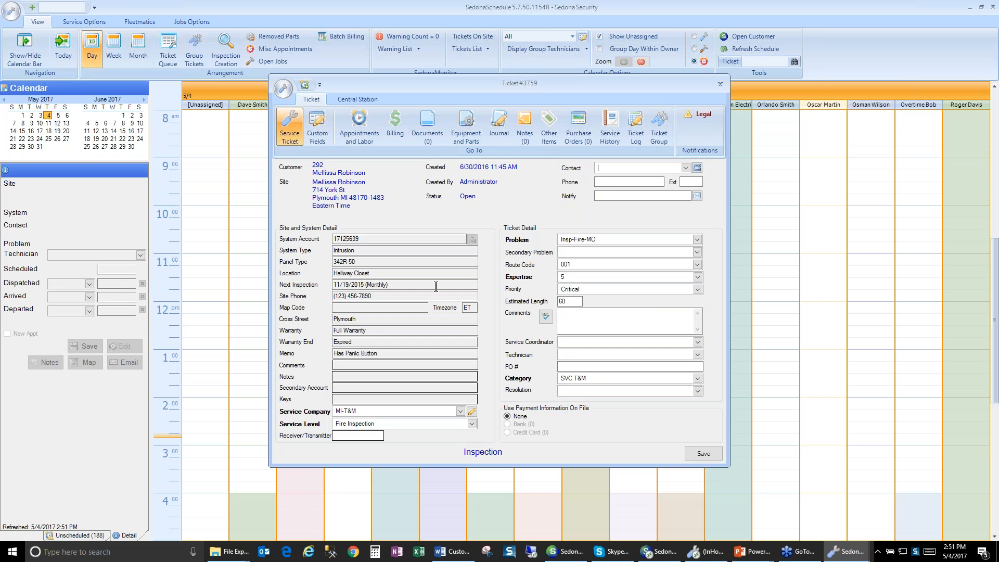
click(466, 130)
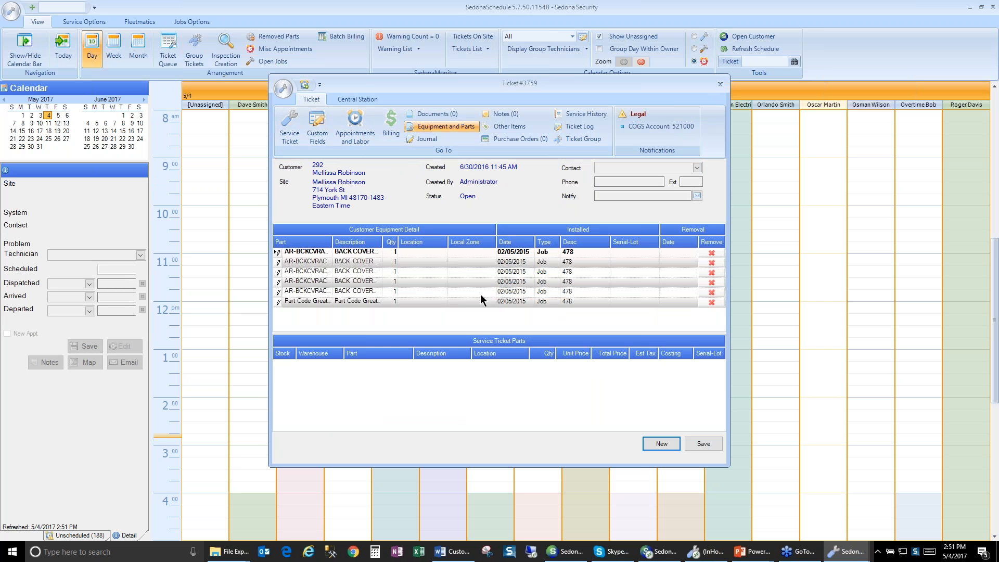
Add a blank service ticket part line, browse its warehouse choices, and close the ticket unsaved, returning to SedonaOffice
click(661, 445)
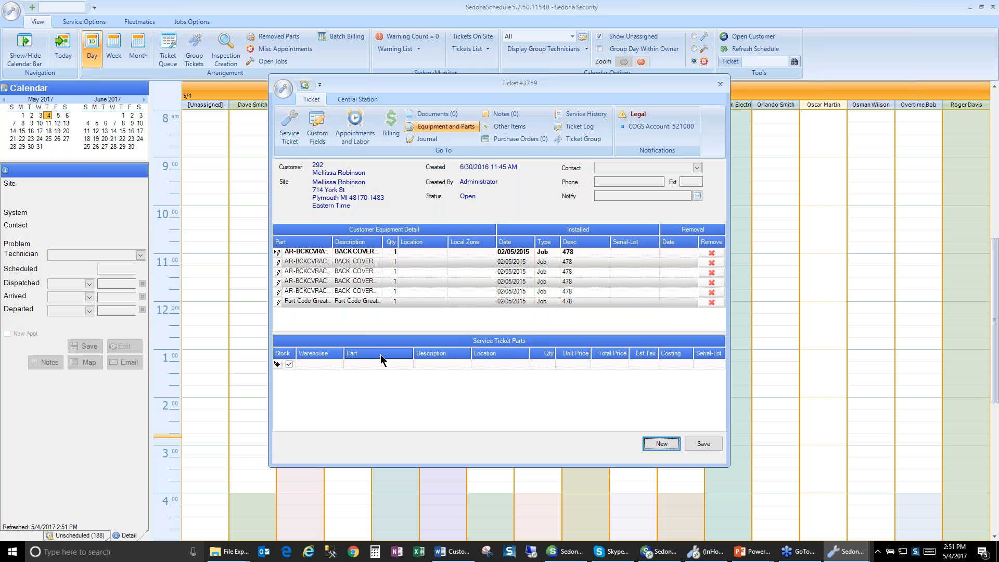
click(337, 366)
click(339, 365)
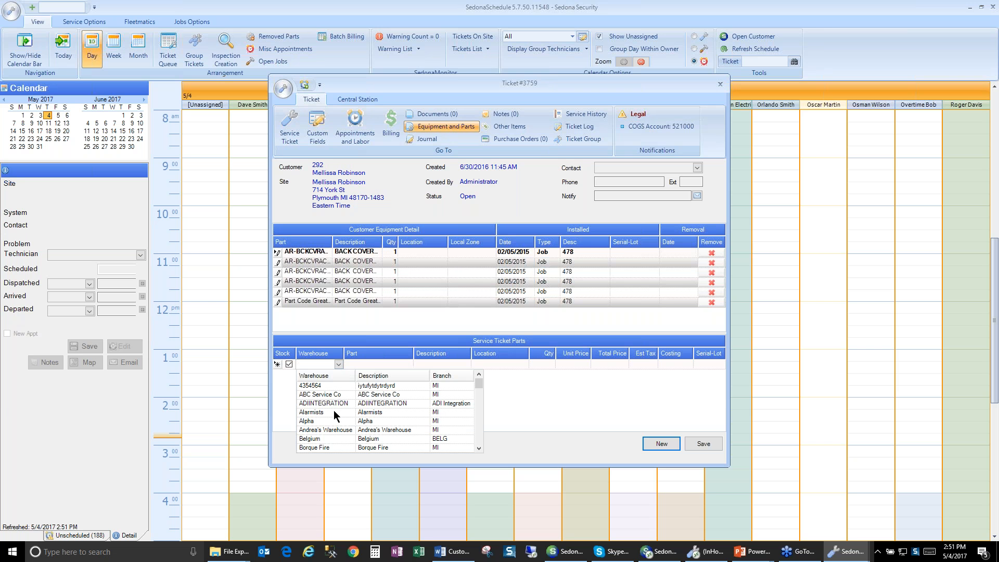
scroll(333, 410, down, 10)
scroll(333, 410, up, 10)
click(585, 370)
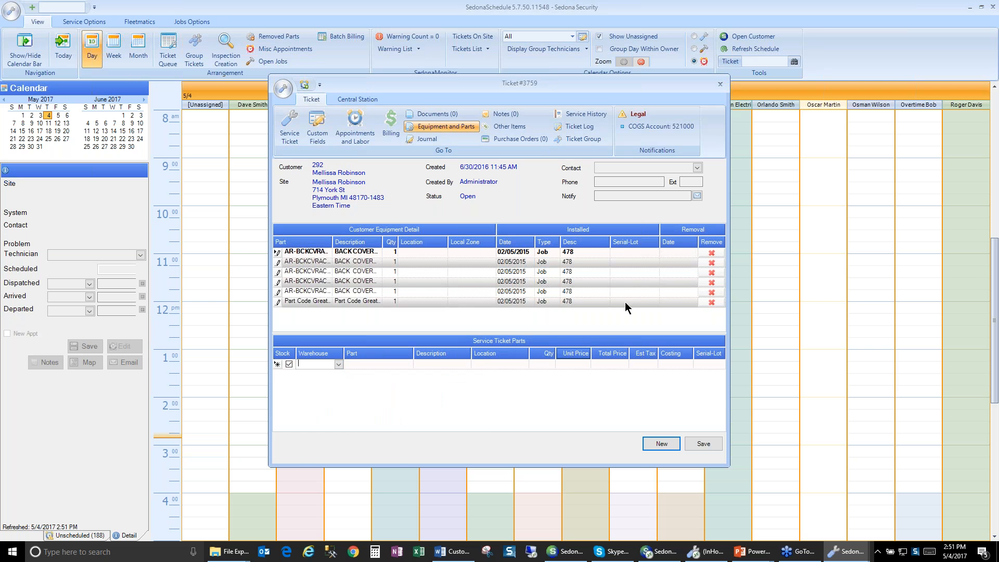
click(721, 84)
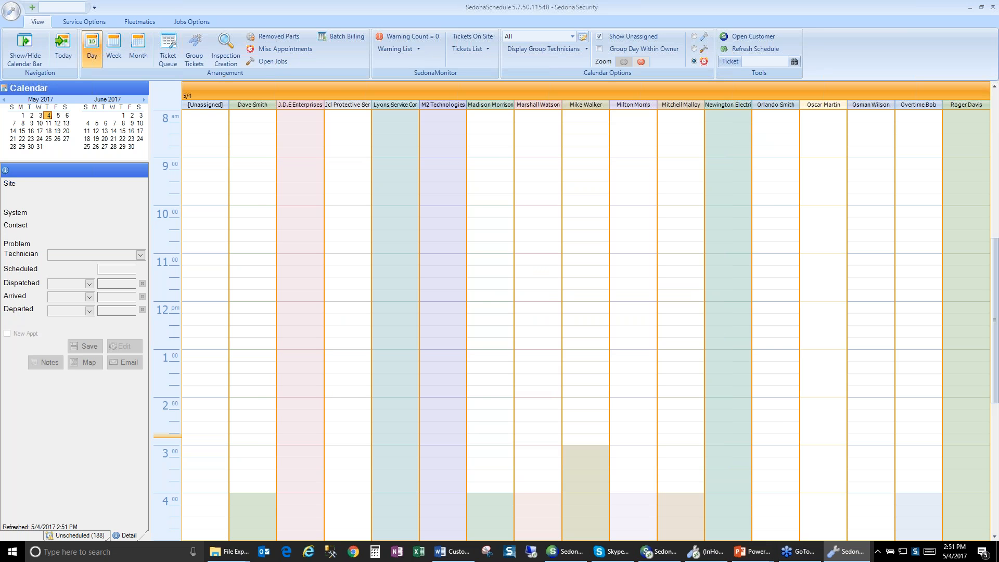
key(alt+Tab)
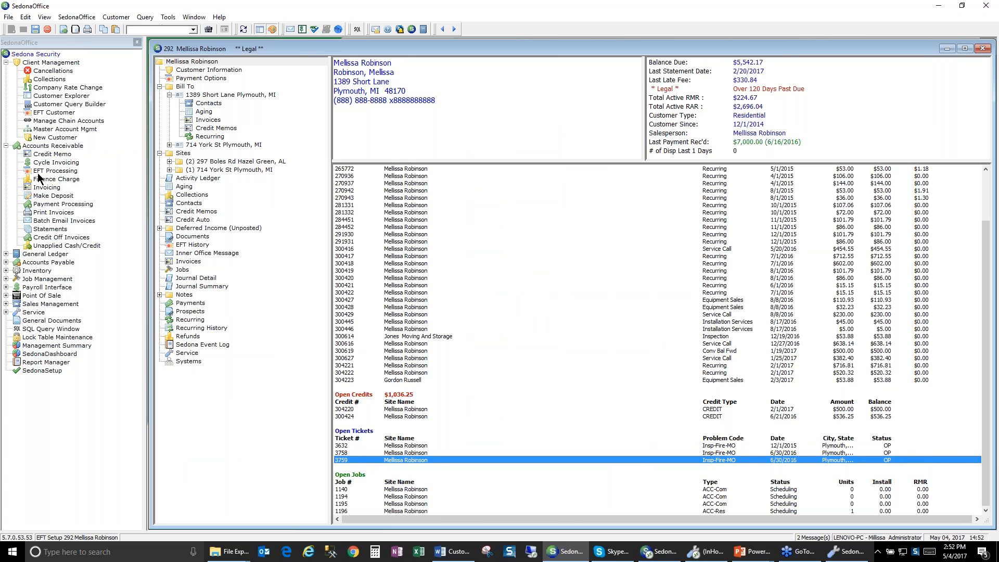
Review the Print Service Tickets selection criteria, enter t-1 as the From Creation Date, and close the form without creating a list
double_click(29, 312)
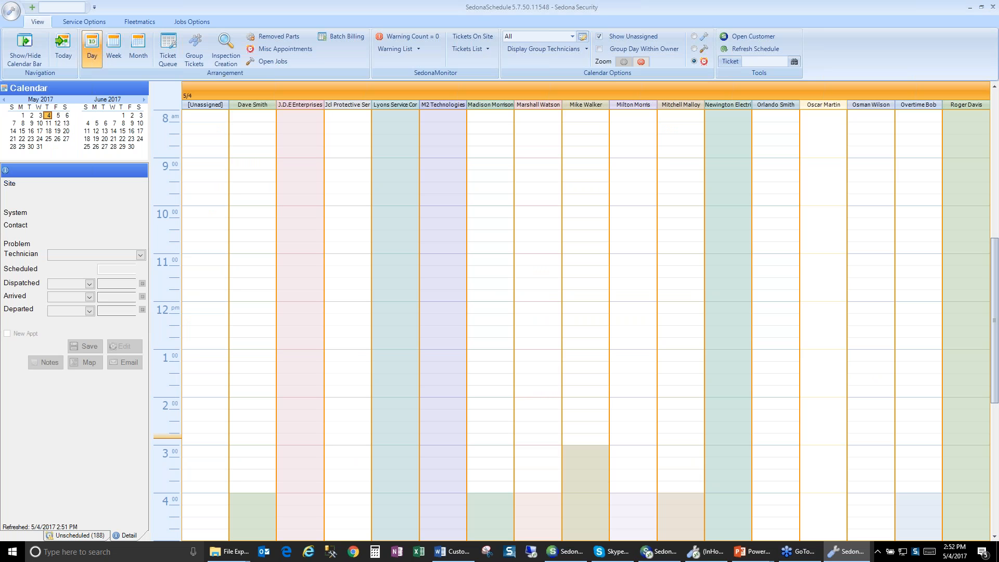
key(alt+Tab)
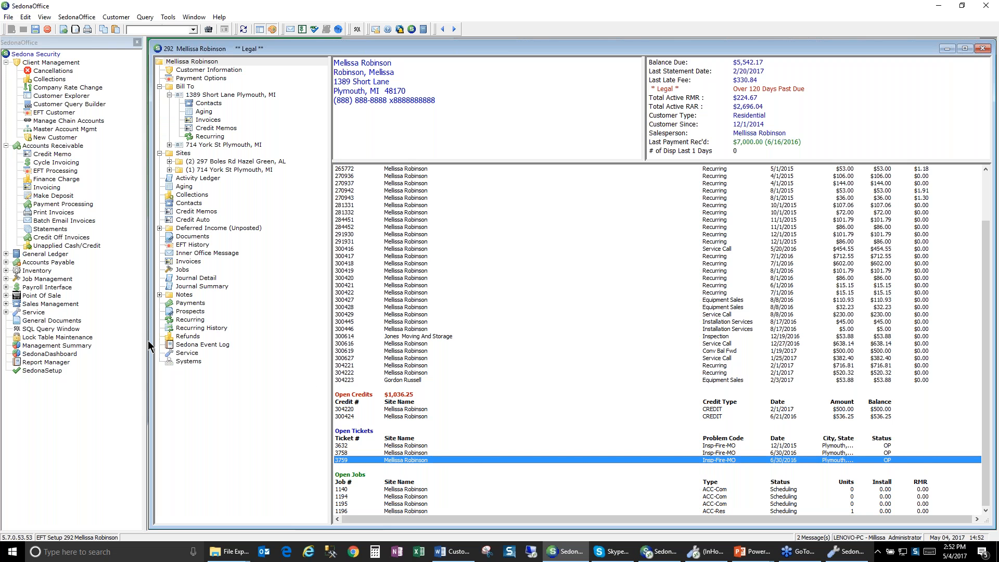
click(6, 312)
click(62, 320)
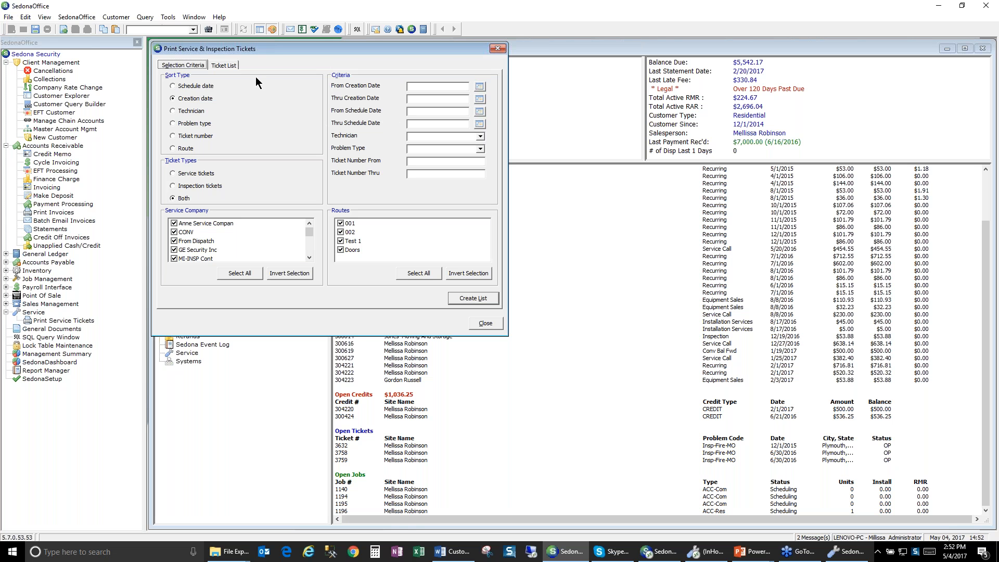
click(231, 66)
click(194, 67)
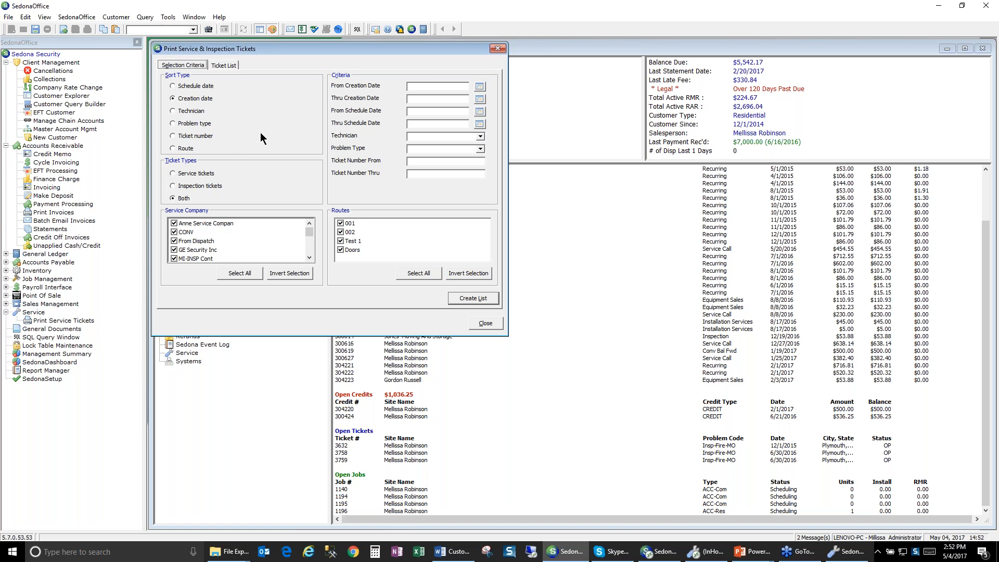
click(431, 87)
text(t-1)
click(497, 48)
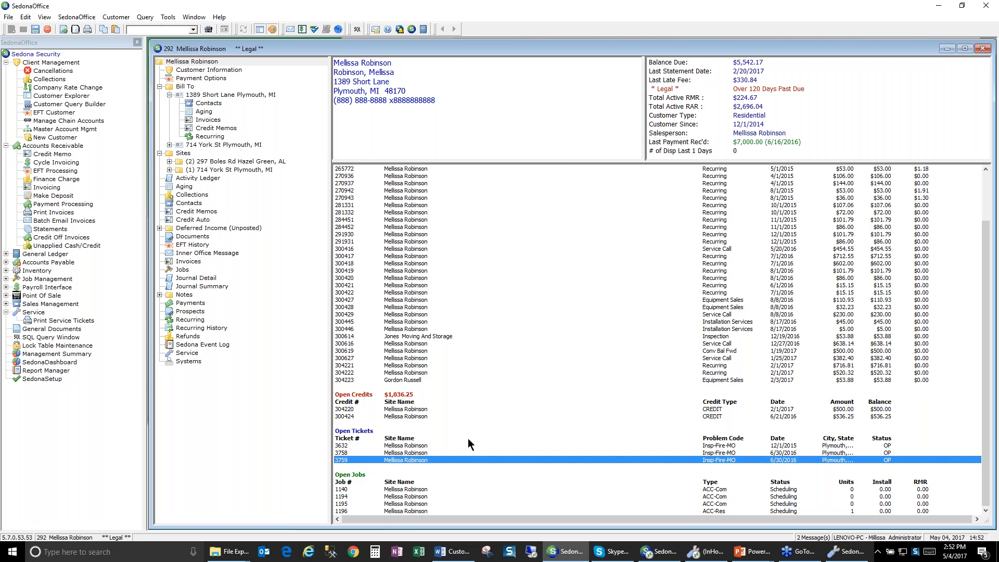
Open the Central Station Monitorin item from the customer's recurring list and set its memo to "Invoice Memo"
click(190, 320)
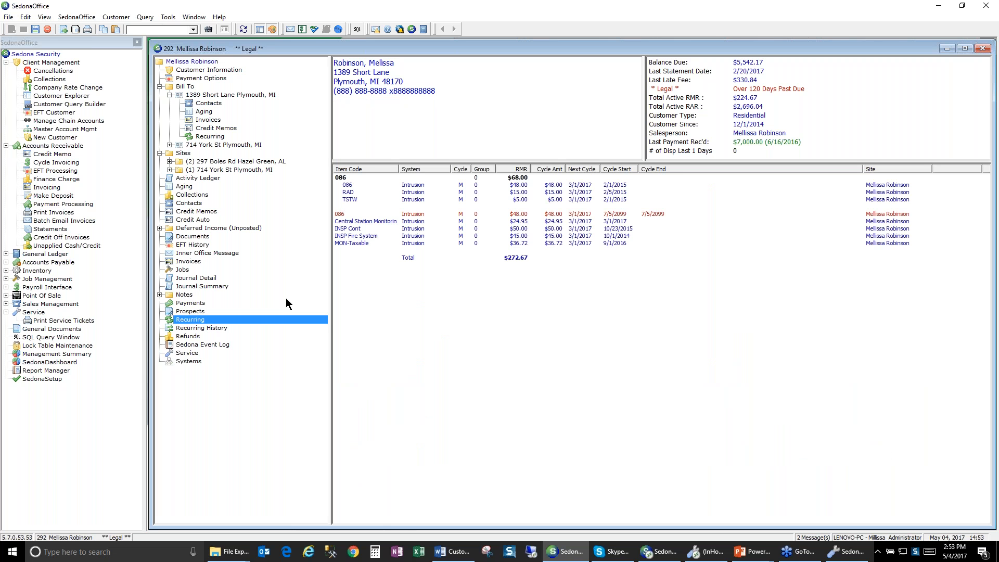
click(375, 222)
double_click(376, 221)
click(609, 351)
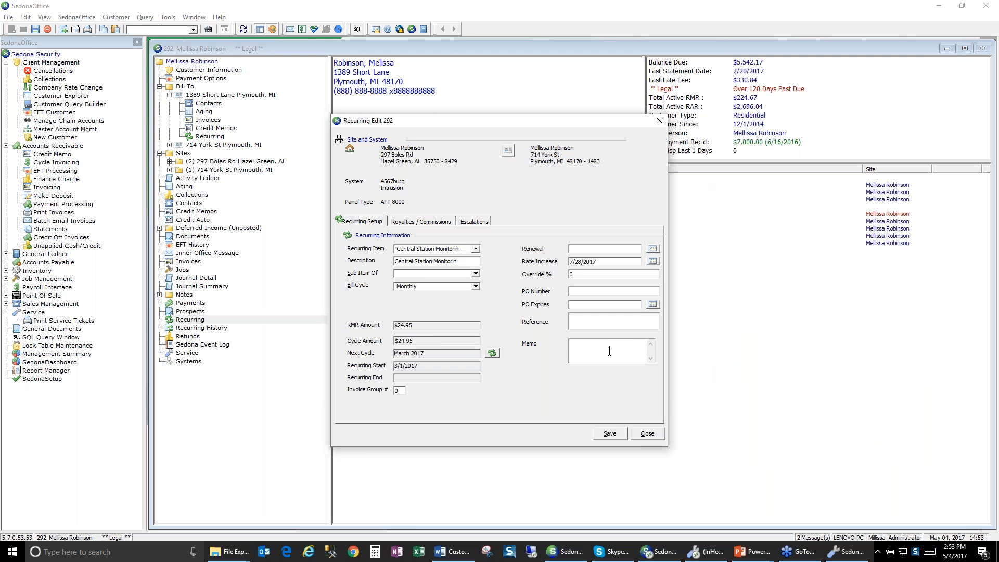
text(Notes)
key(BackSpace)
key(BackSpace)
key(BackSpace)
text(Invoice Mem)
Save the recurring item with the event log comment "memo"
click(620, 433)
text(memo)
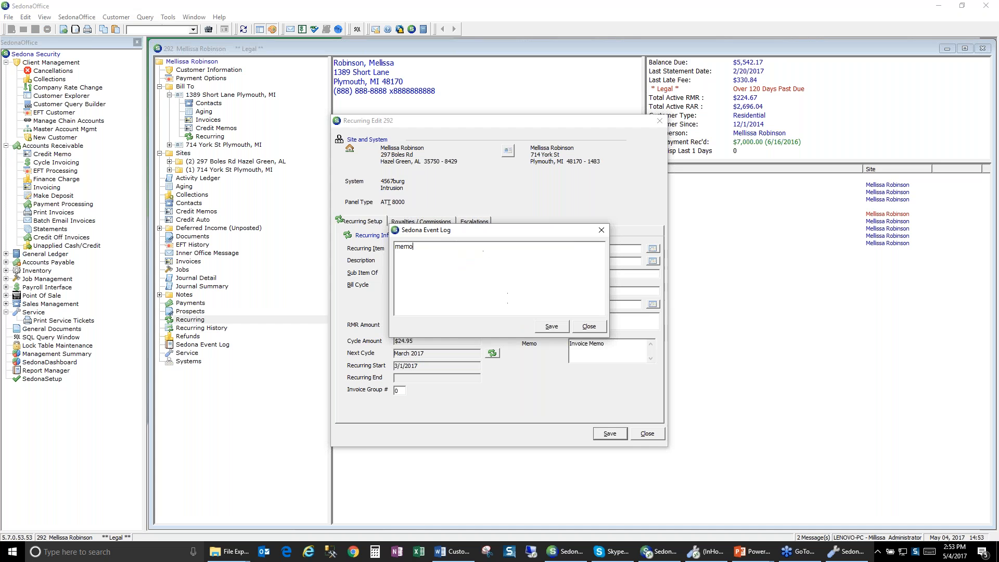
click(551, 326)
Create a one-customer cycle invoice batch for 01-May-17 from the customer's recurring items, including every listed RMR item
right_click(205, 320)
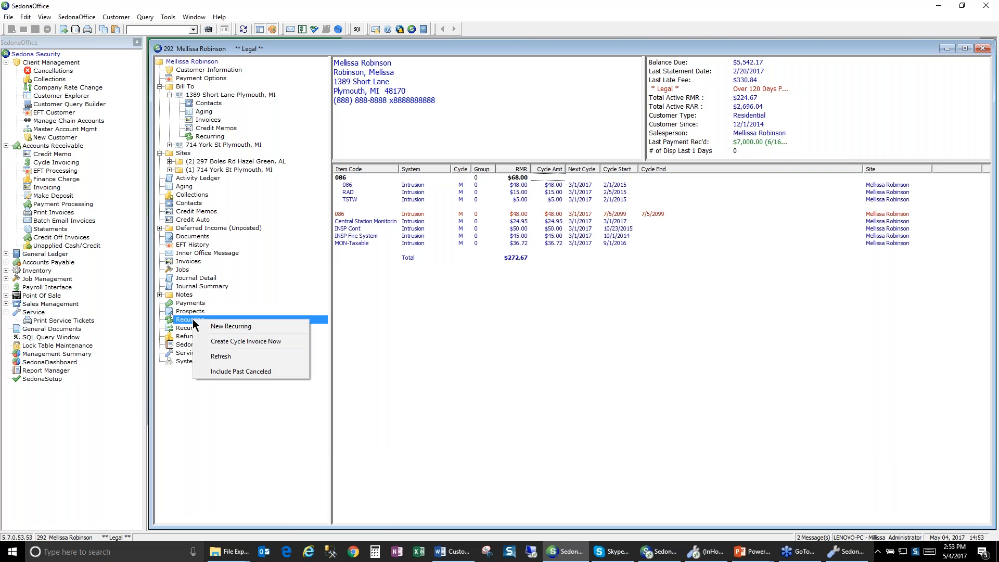
click(243, 342)
click(483, 154)
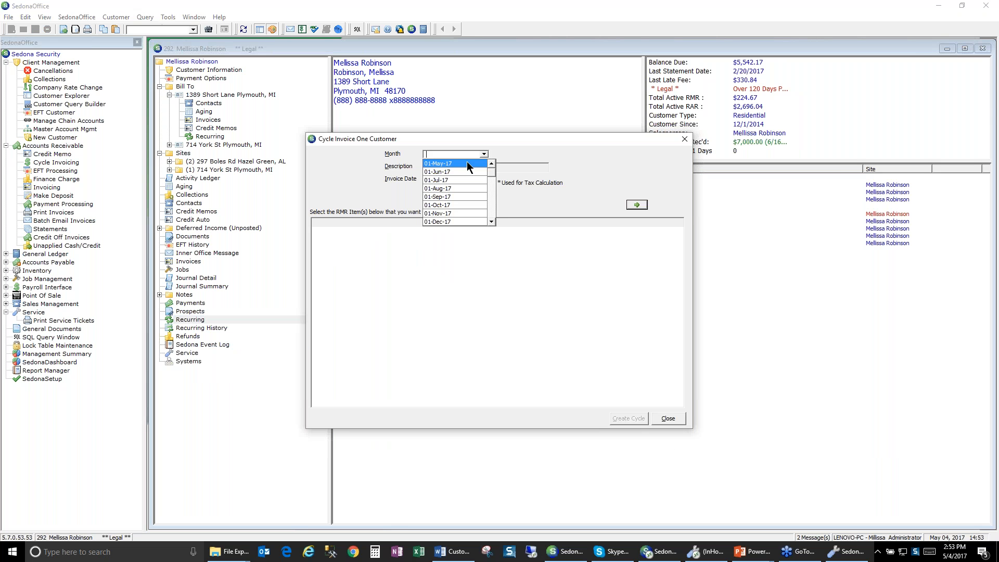
click(464, 162)
click(638, 205)
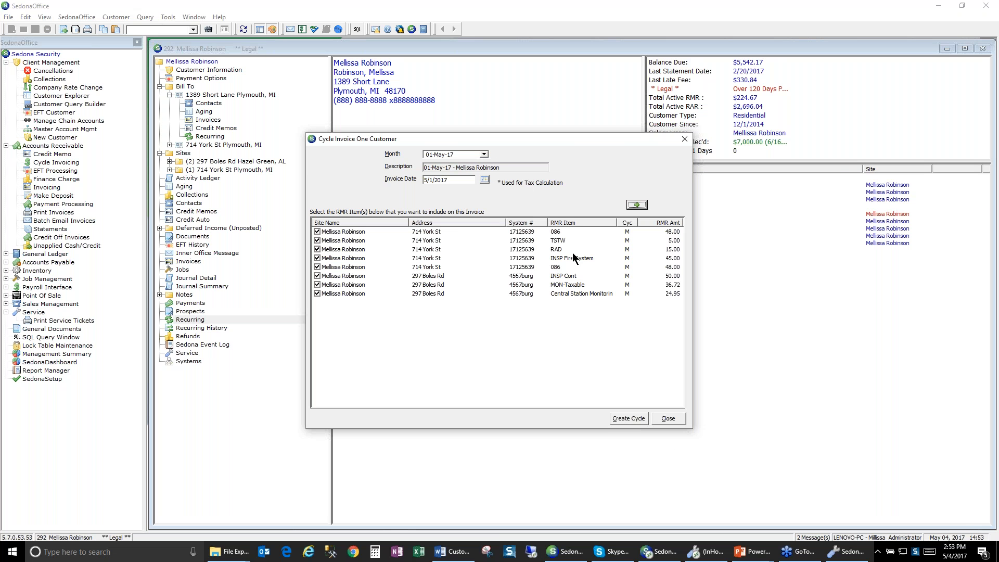
click(630, 420)
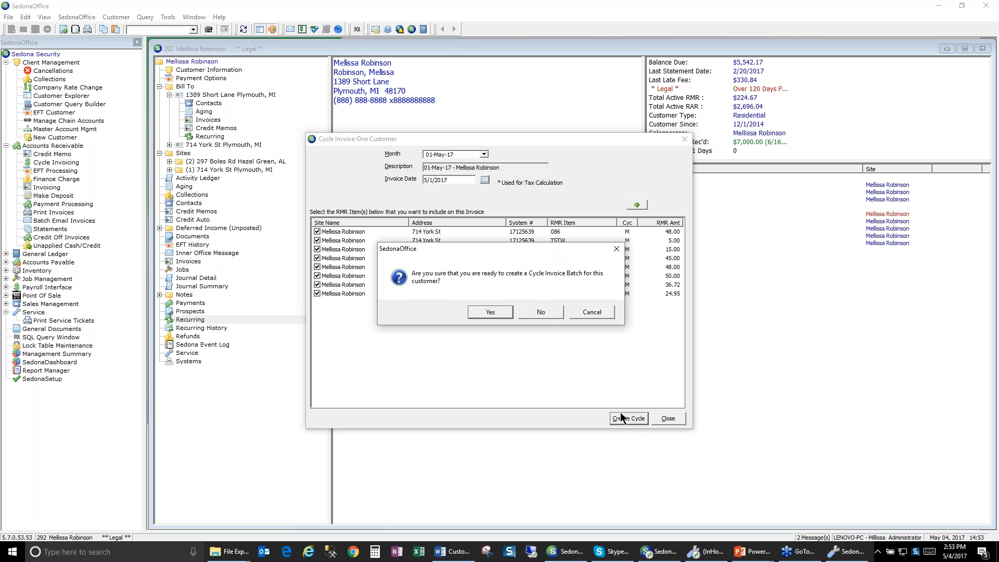
click(497, 312)
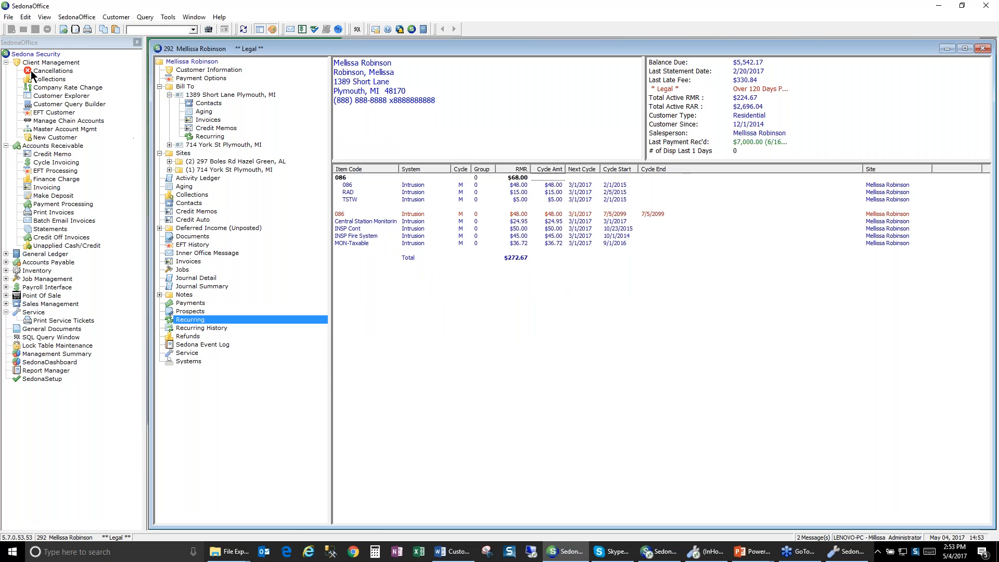
Post the customer's May 2017 cycle batch with category D-G&A and invoice description Recurring, without applying any unapplied credits
double_click(58, 162)
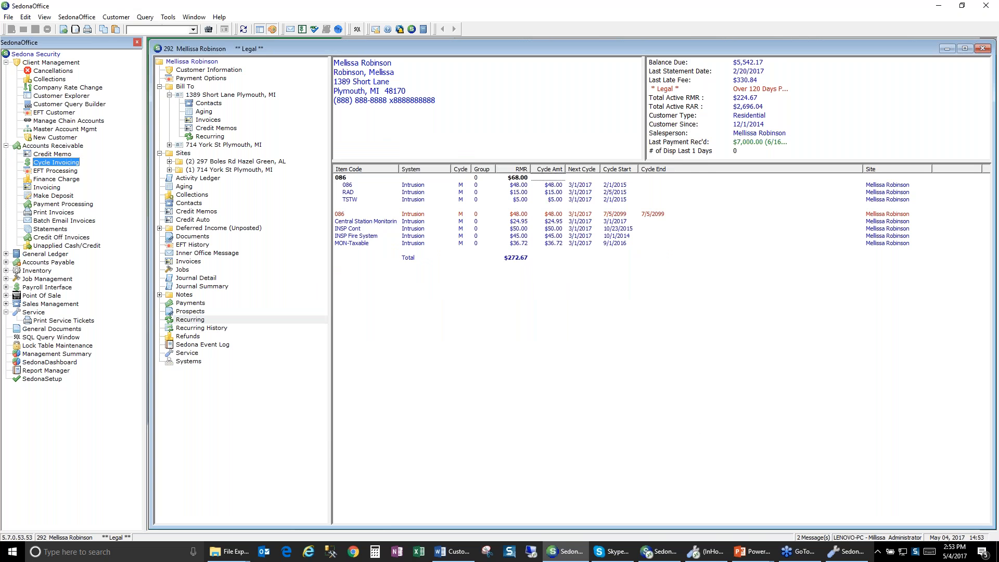
double_click(449, 152)
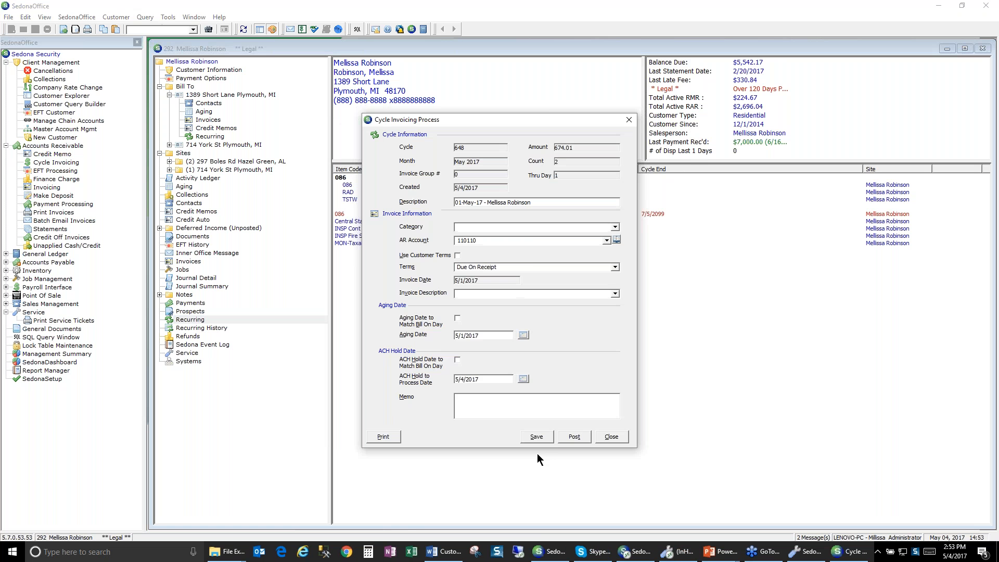
click(619, 229)
click(536, 271)
click(615, 293)
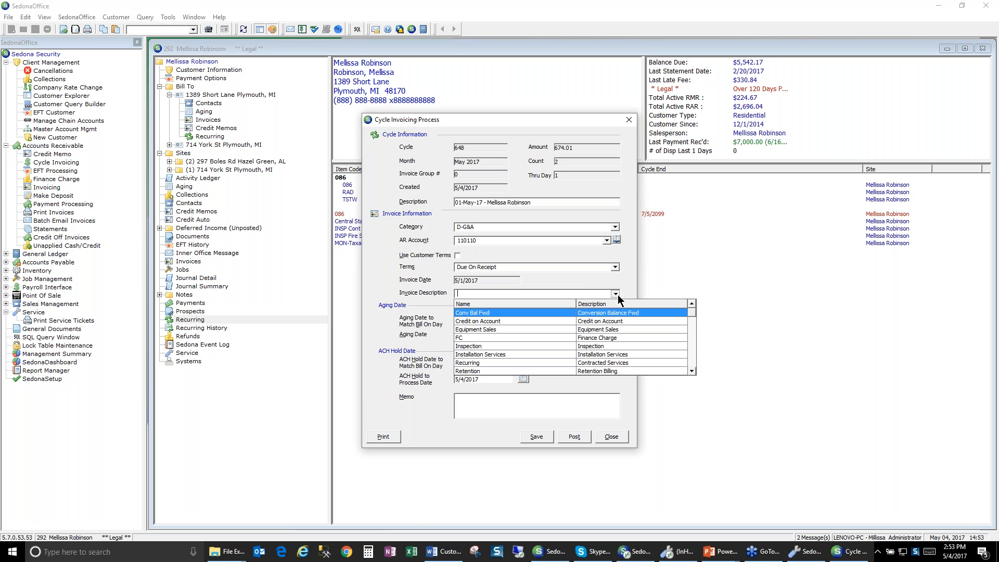
click(478, 363)
click(569, 437)
click(545, 321)
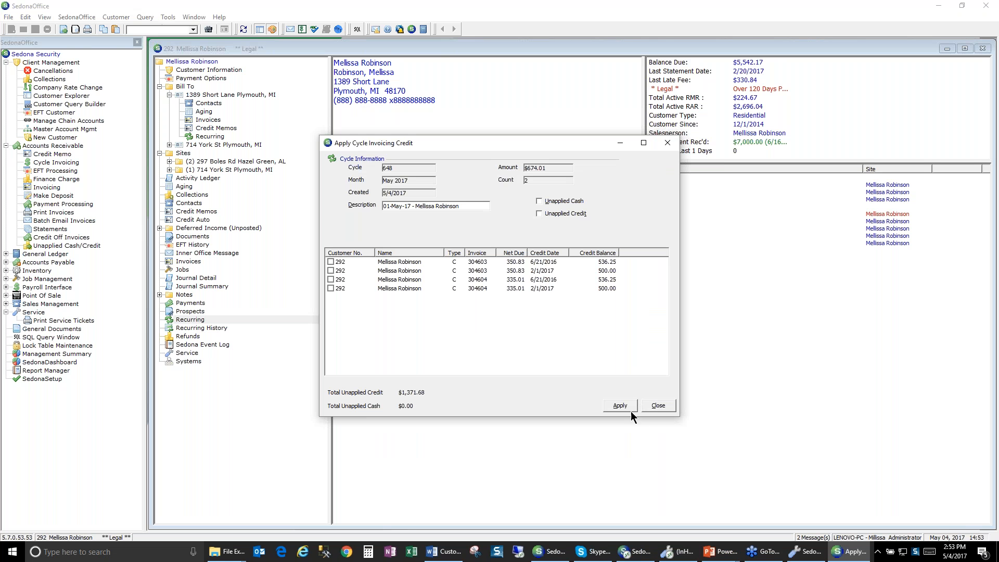
click(654, 406)
Open the customer's 5/1/2017 recurring invoice for $335.01 from the open invoices in the account overview
click(204, 63)
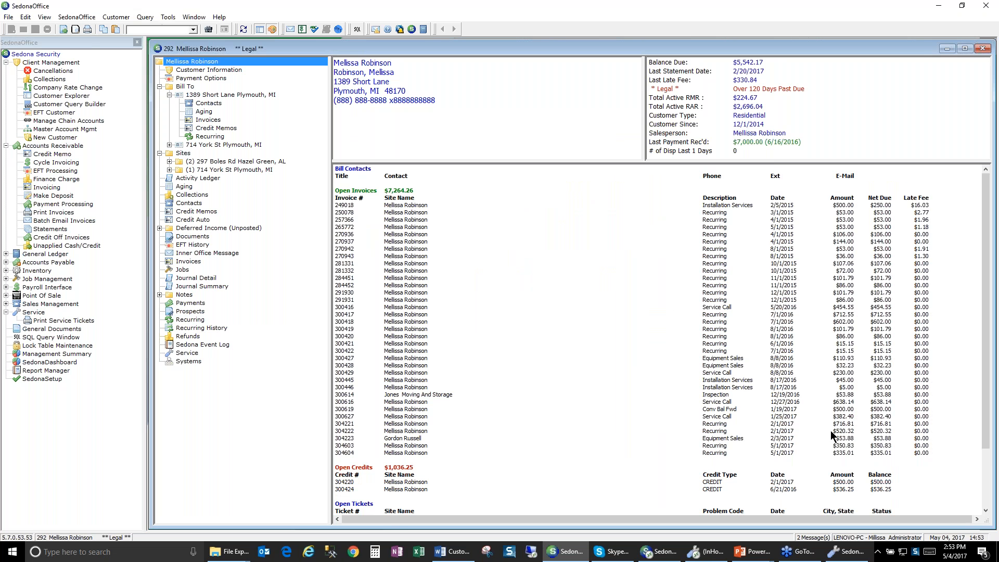
click(757, 452)
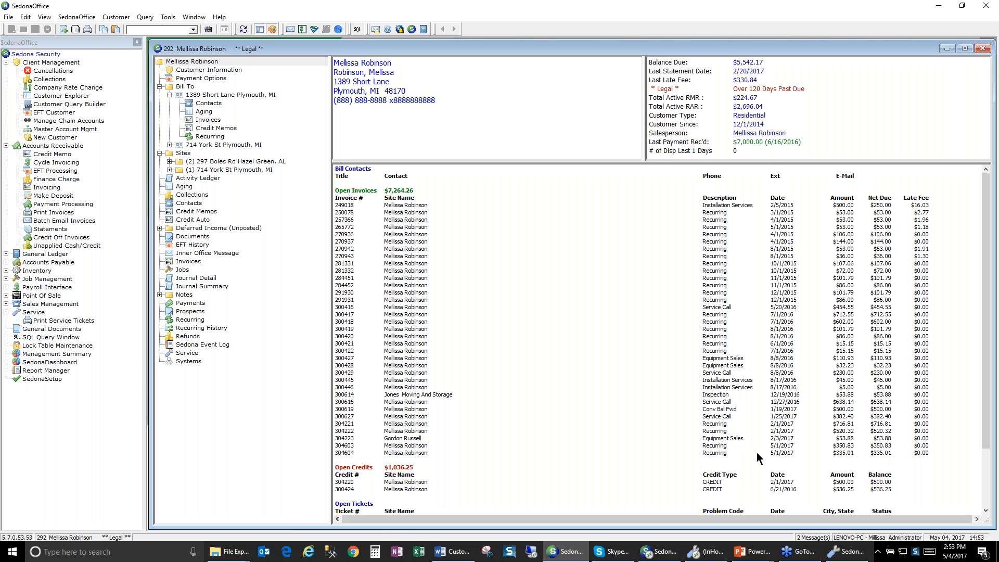
double_click(720, 453)
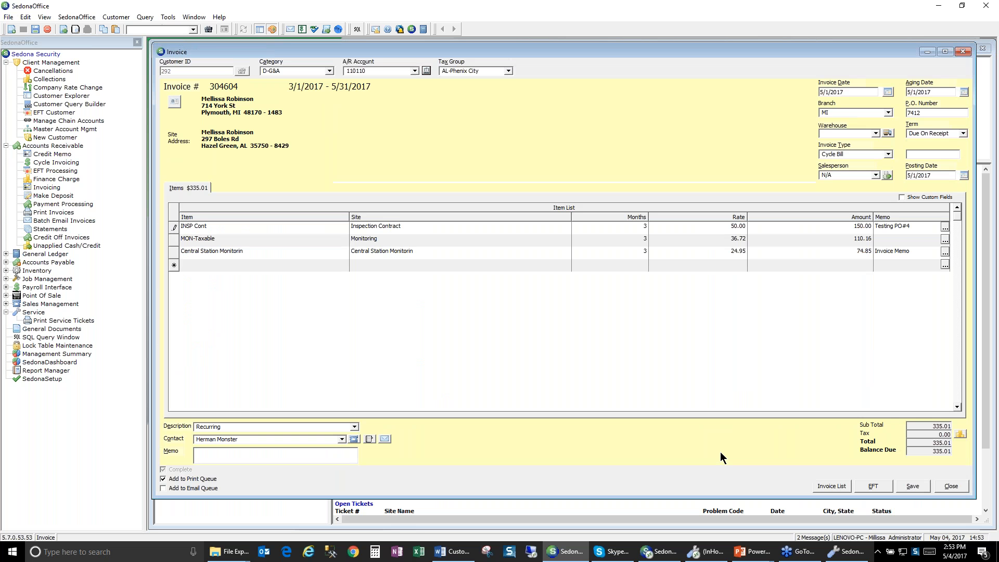
Start printing the open invoice using the Standard Form
click(76, 30)
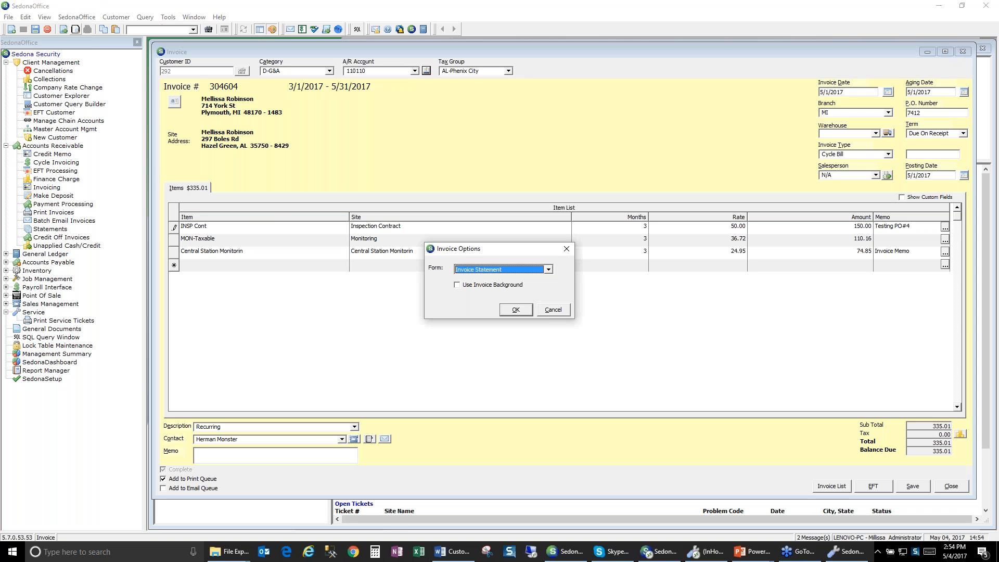
click(548, 270)
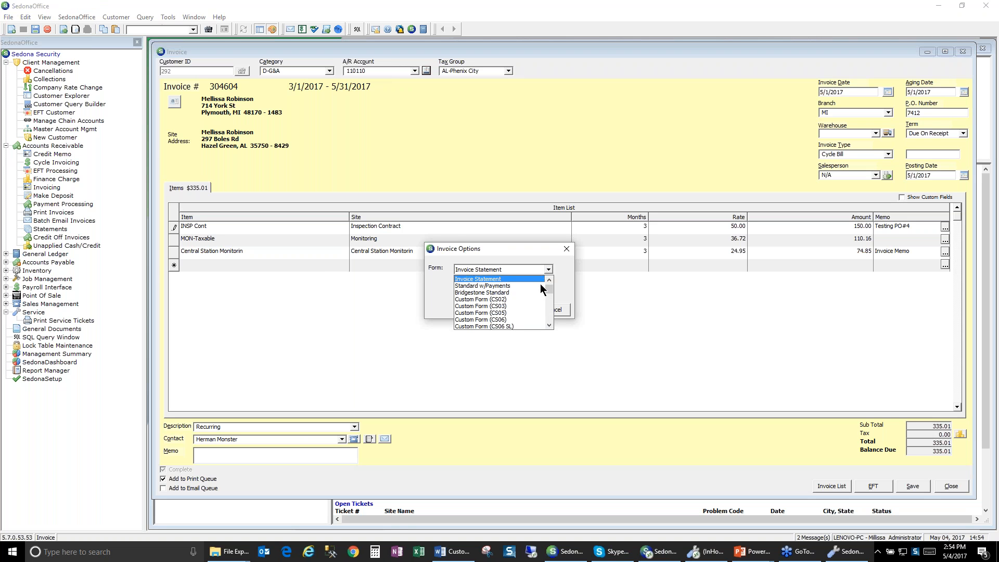
scroll(521, 292, up, 1)
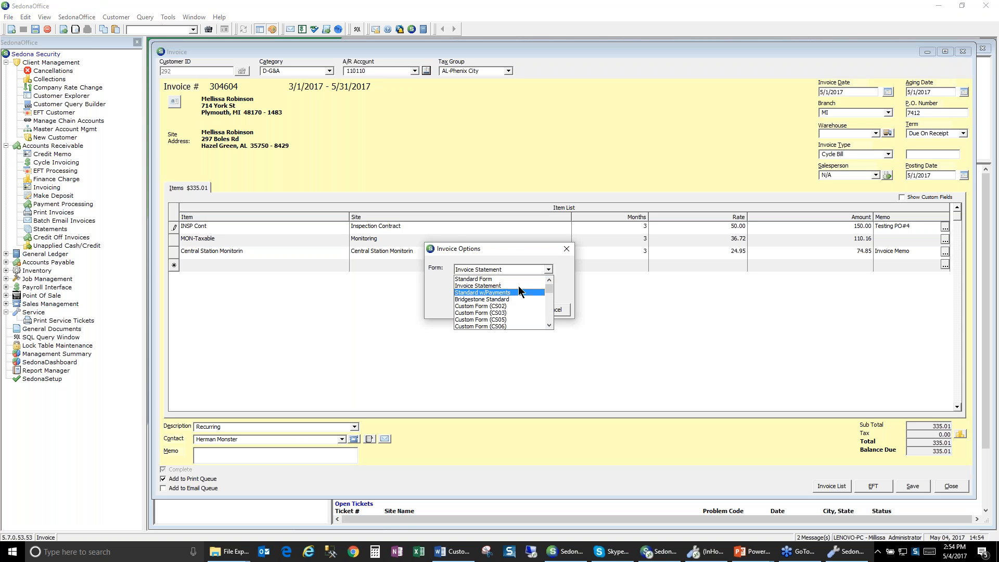
click(517, 279)
click(520, 313)
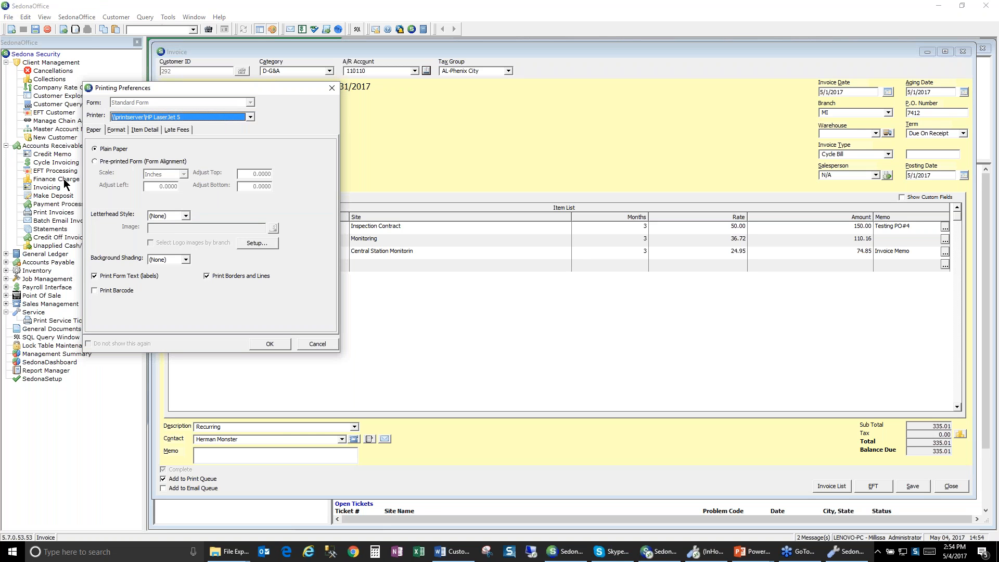
Preview the invoice with Show Item Memos enabled in the item detail preferences, and close the preview and the invoice
click(116, 129)
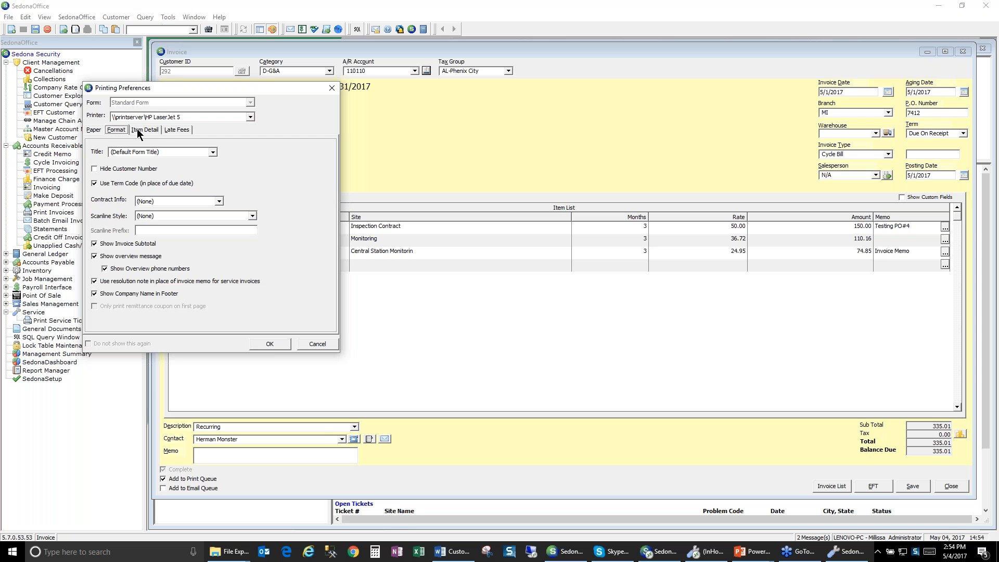
click(138, 130)
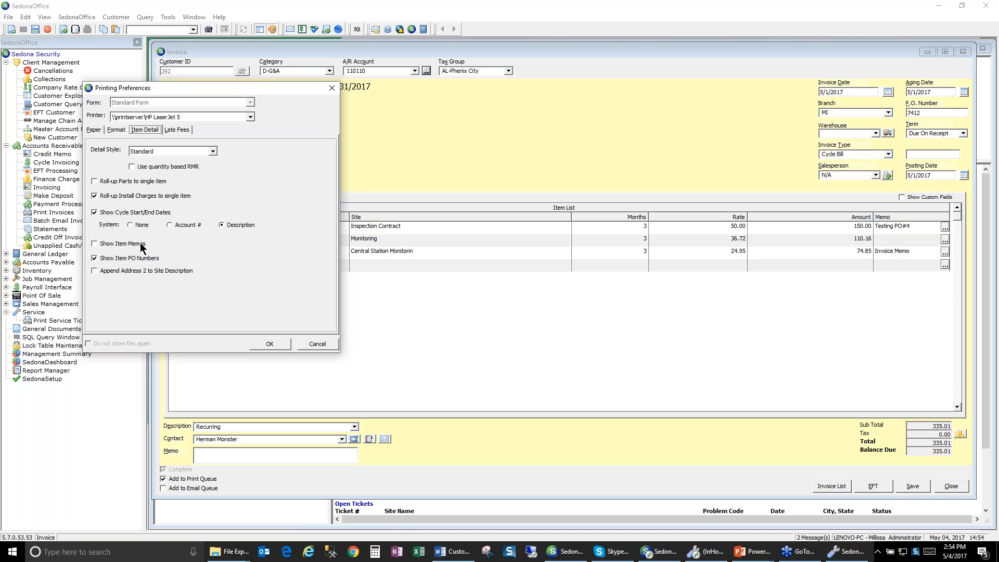
click(94, 244)
click(269, 343)
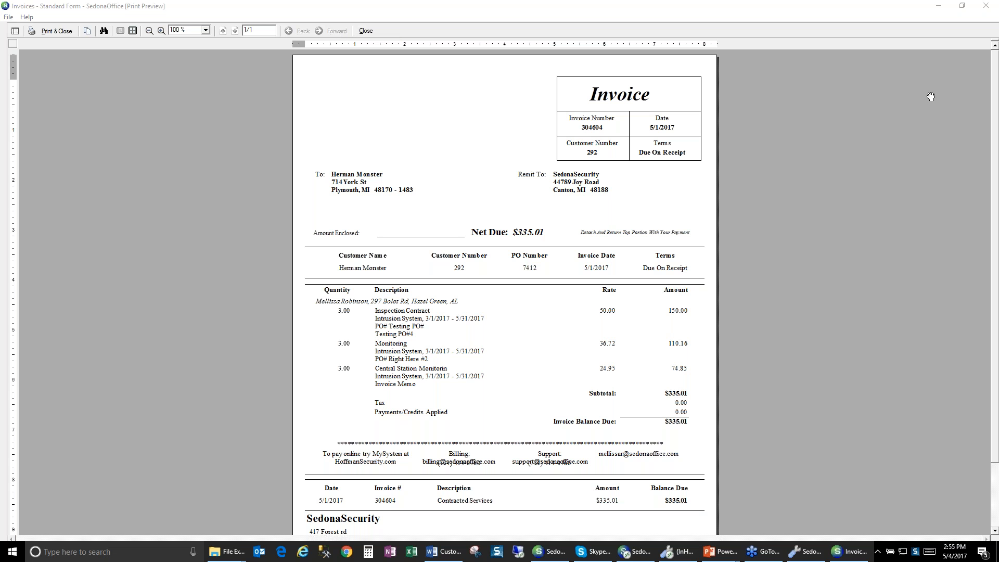
click(371, 31)
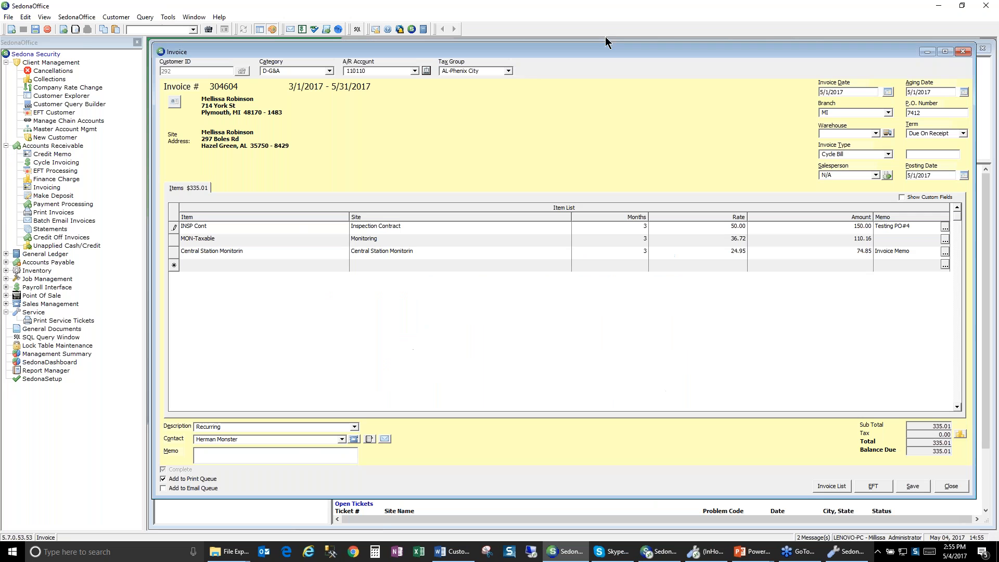
click(965, 51)
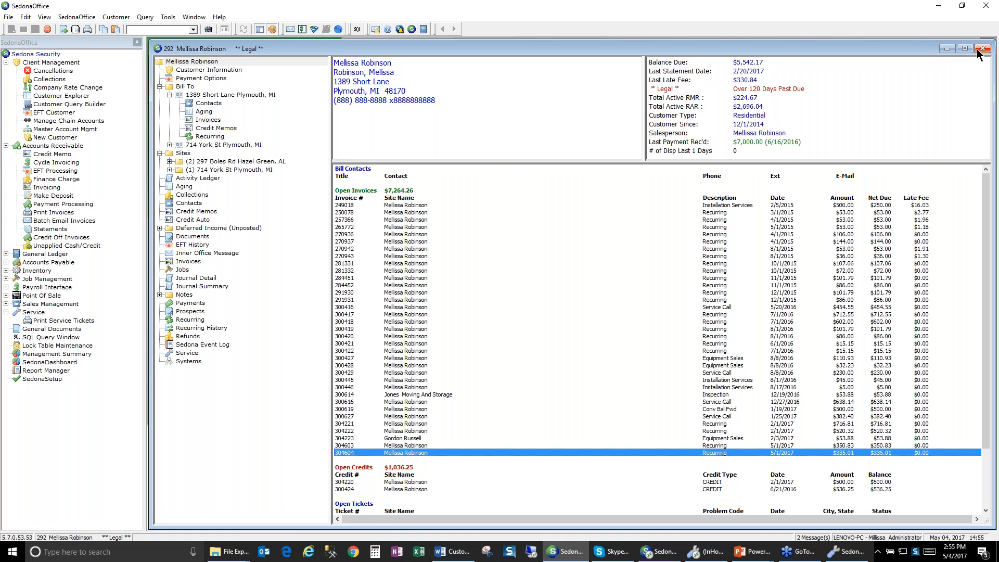